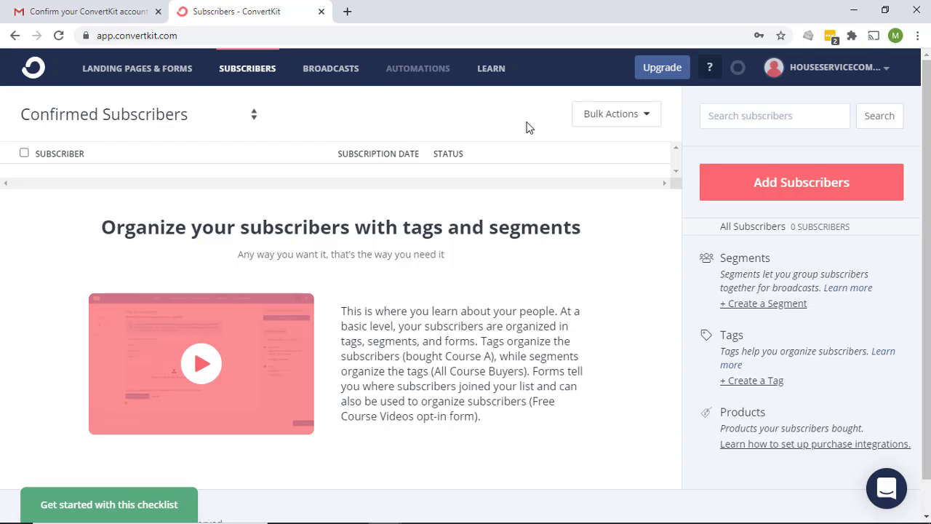
Create the 'Imported August 05, 2020' tag and save one subscriber's first name and email under it
{"action": "left_click", "coordinate": [778, 186]}
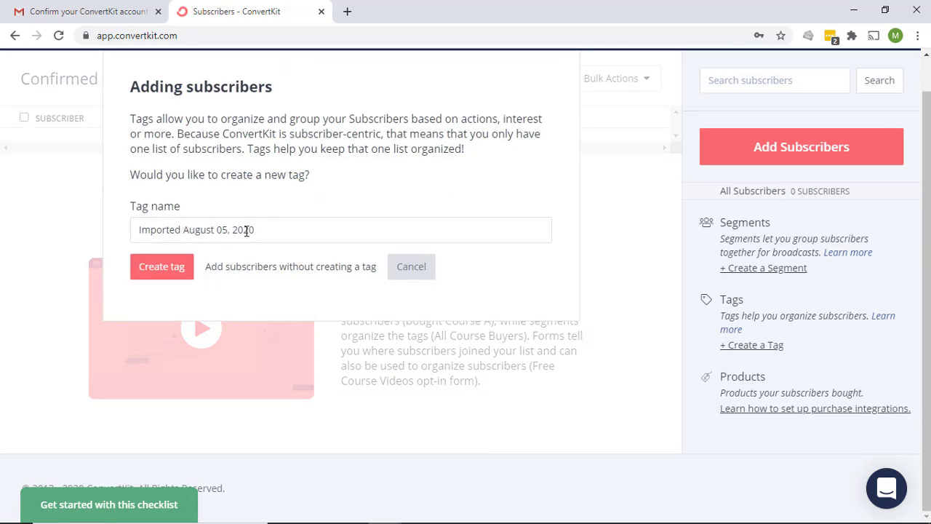
{"action": "left_click", "coordinate": [172, 272]}
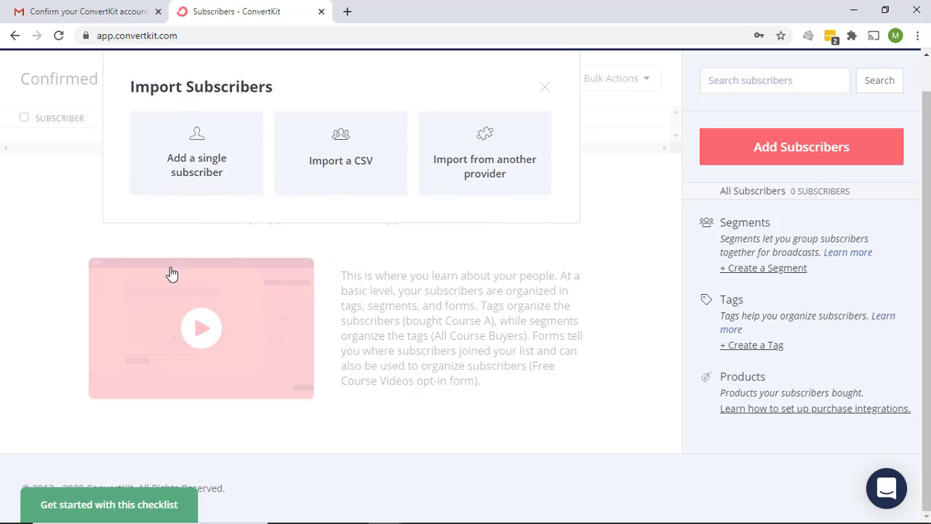
{"action": "left_click", "coordinate": [210, 159]}
{"action": "left_click", "coordinate": [233, 209]}
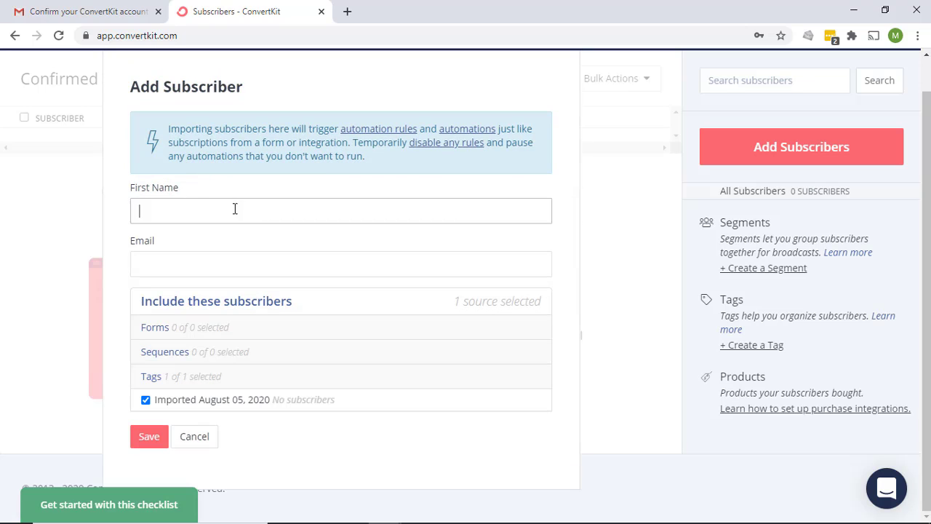
{"action": "type", "text": "Matt"}
{"action": "key", "text": "Tab"}
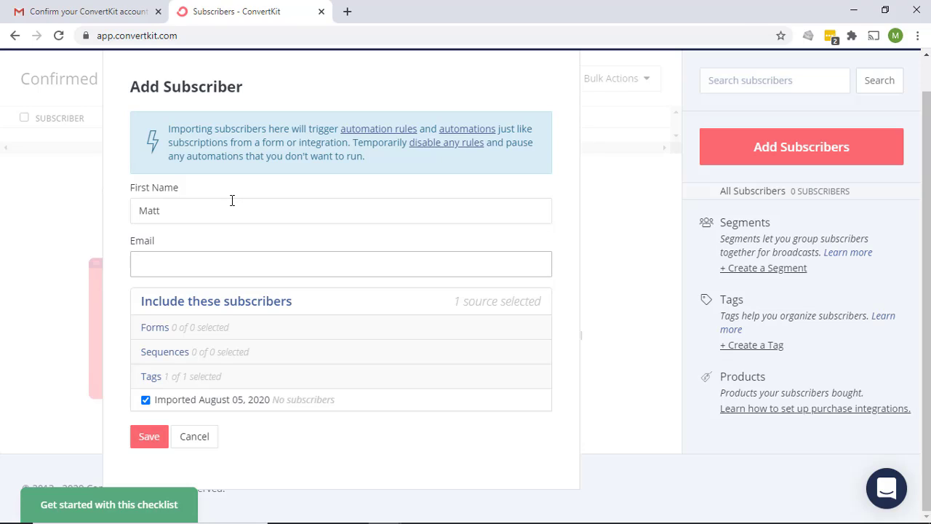
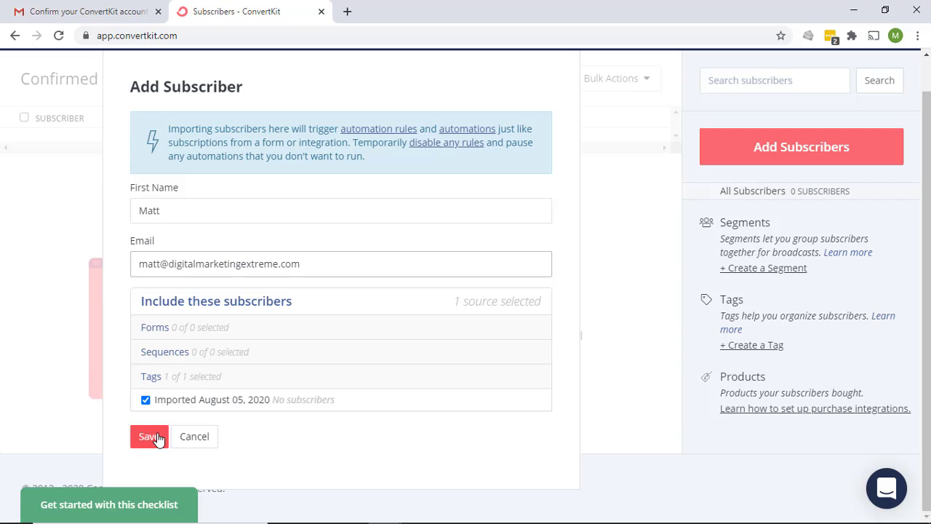
{"action": "left_click", "coordinate": [150, 437]}
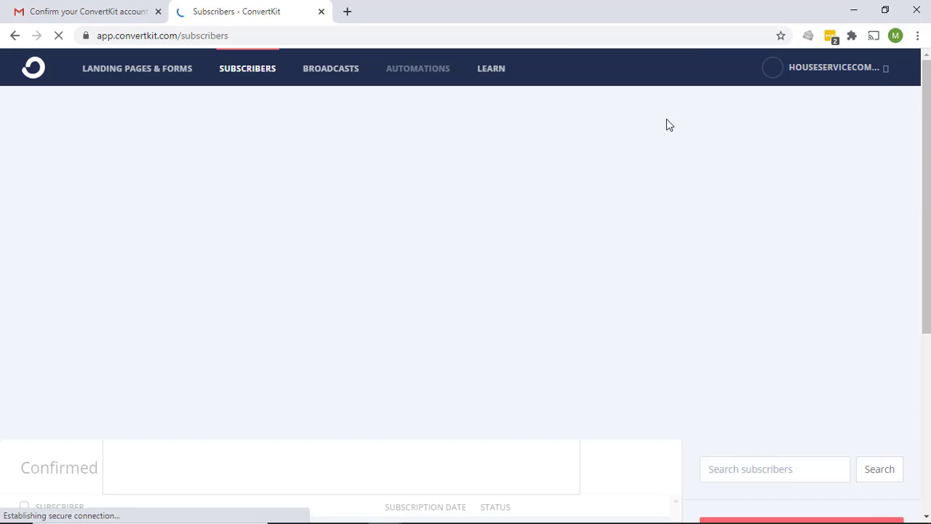
Save a second single subscriber tagged 'Imported August 05, 2020', then go to Broadcasts
{"action": "scroll", "coordinate": [738, 201], "scroll_direction": "down", "scroll_amount": 5}
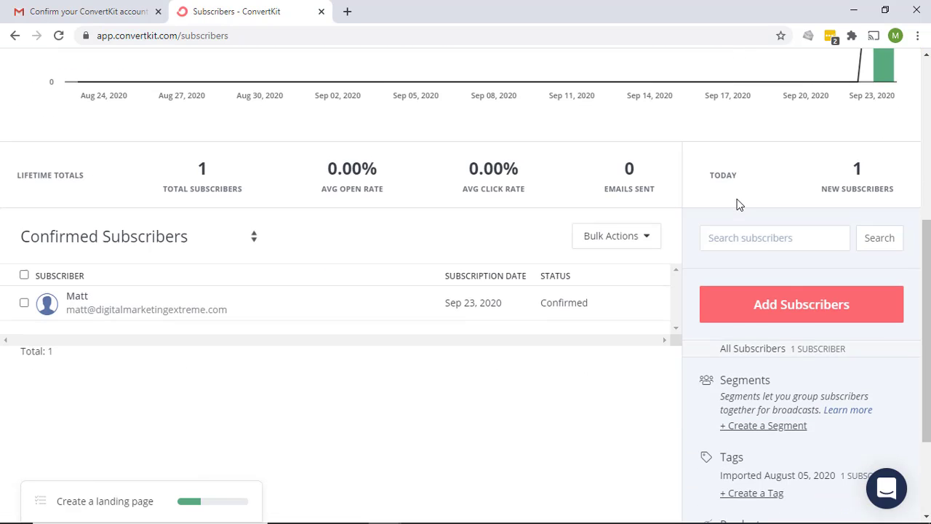
{"action": "left_click", "coordinate": [829, 316]}
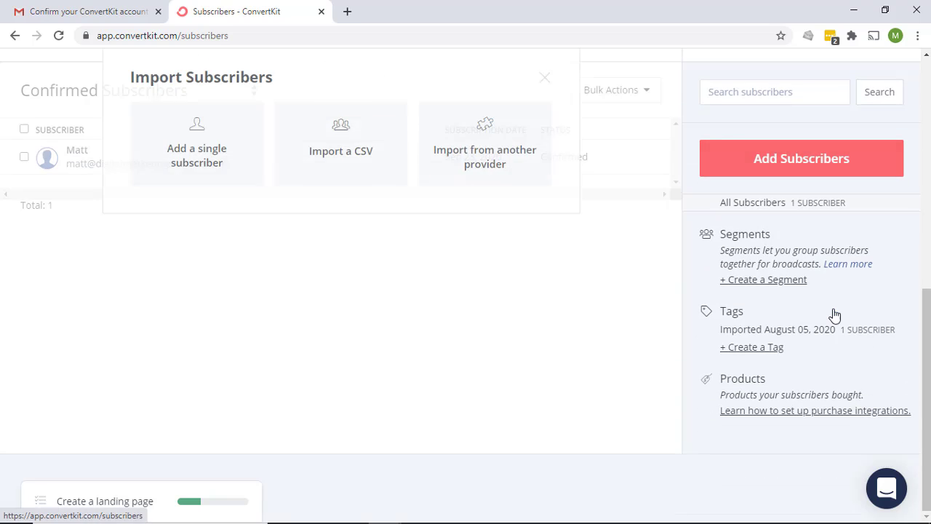
{"action": "left_click", "coordinate": [182, 166]}
{"action": "left_click", "coordinate": [188, 212]}
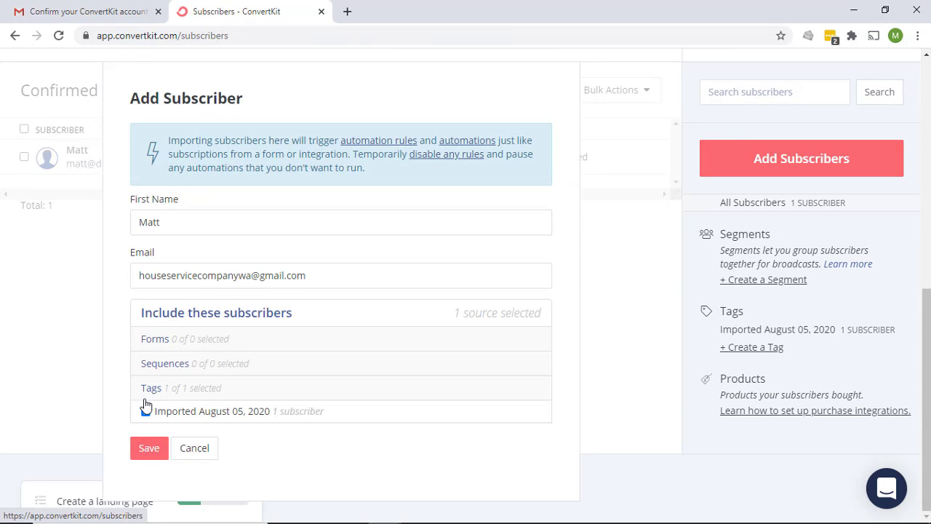
{"action": "left_click", "coordinate": [146, 410]}
{"action": "left_click", "coordinate": [149, 448]}
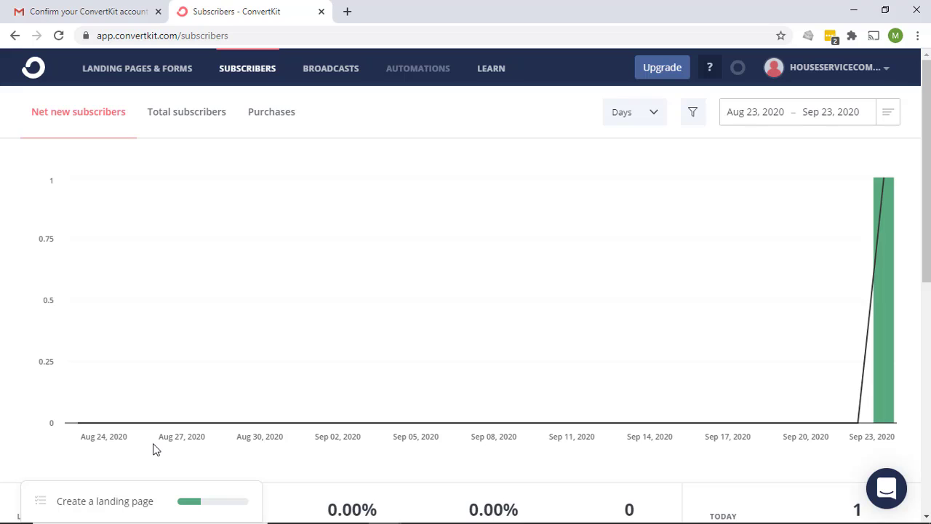
{"action": "left_click", "coordinate": [331, 69]}
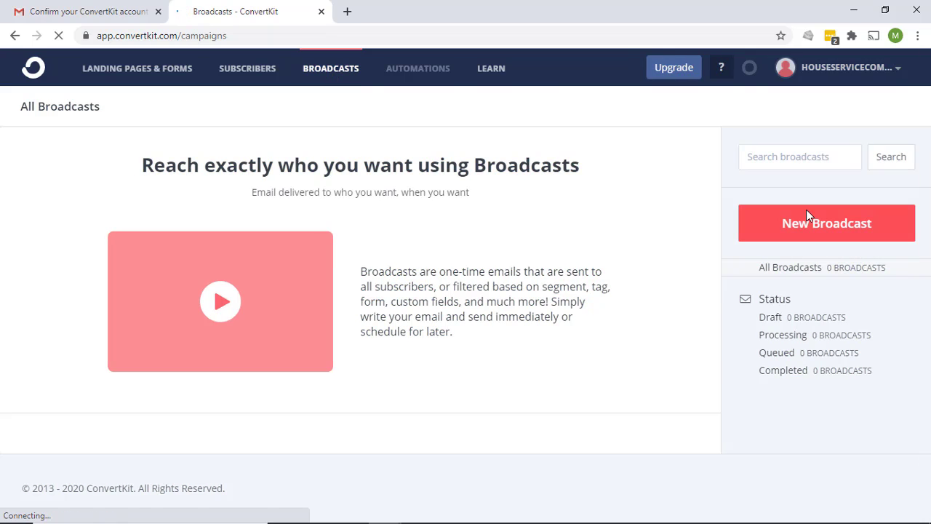
Start a new broadcast to All Subscribers (2 recipients) and continue to its Content step
{"action": "left_click", "coordinate": [816, 225]}
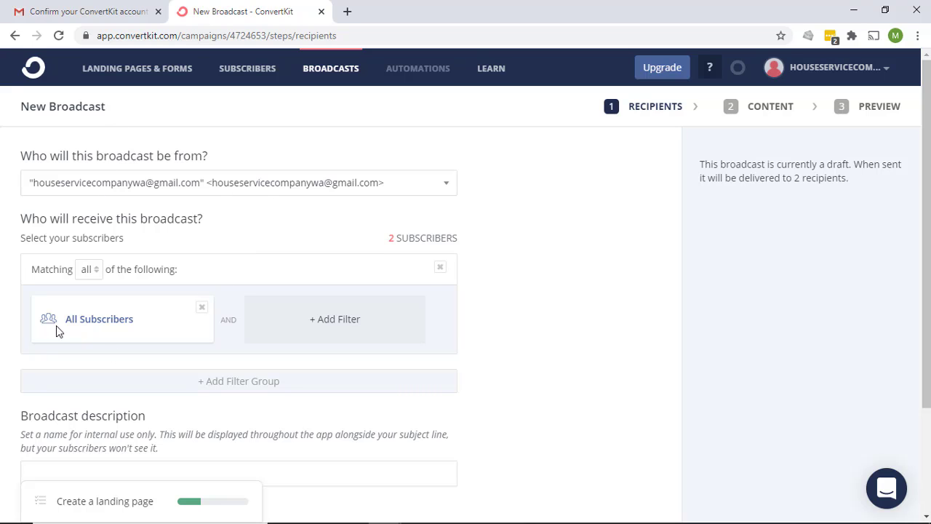
{"action": "scroll", "coordinate": [84, 325], "scroll_direction": "down", "scroll_amount": 1}
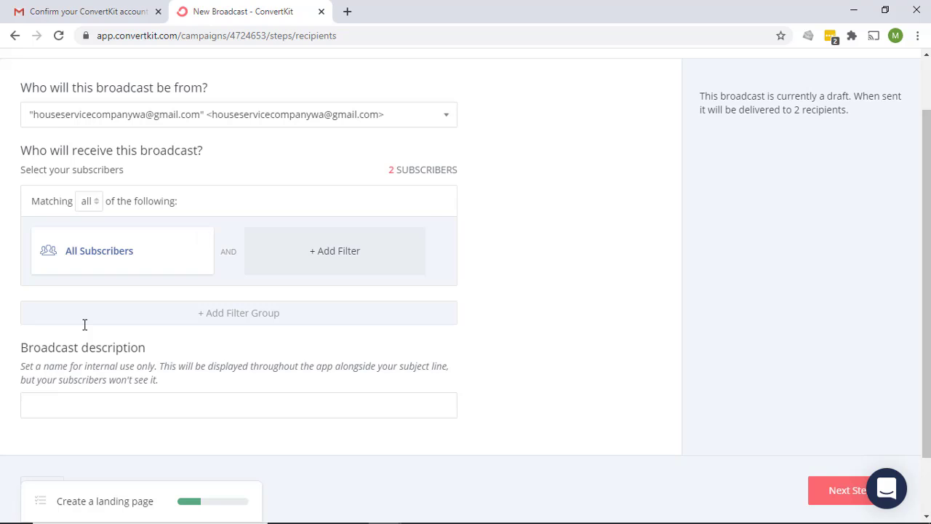
{"action": "scroll", "coordinate": [84, 327], "scroll_direction": "up", "scroll_amount": 1}
{"action": "scroll", "coordinate": [84, 327], "scroll_direction": "down", "scroll_amount": 2}
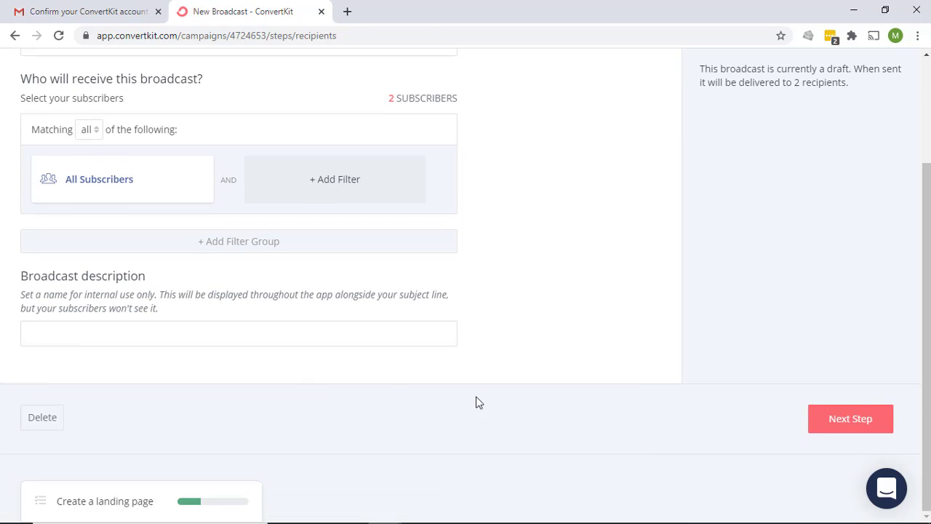
{"action": "left_click", "coordinate": [846, 420]}
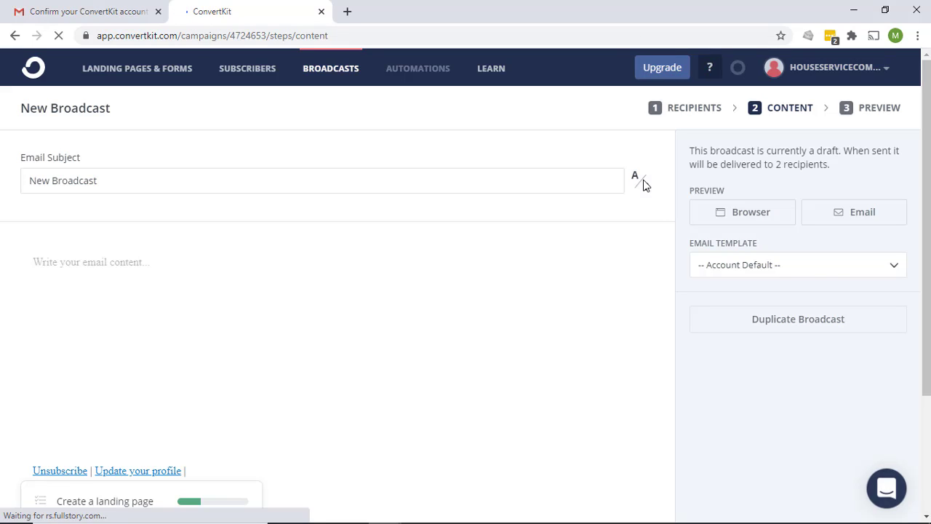
Replace the default broadcast subject with 'Test #1'
{"action": "double_click", "coordinate": [128, 185]}
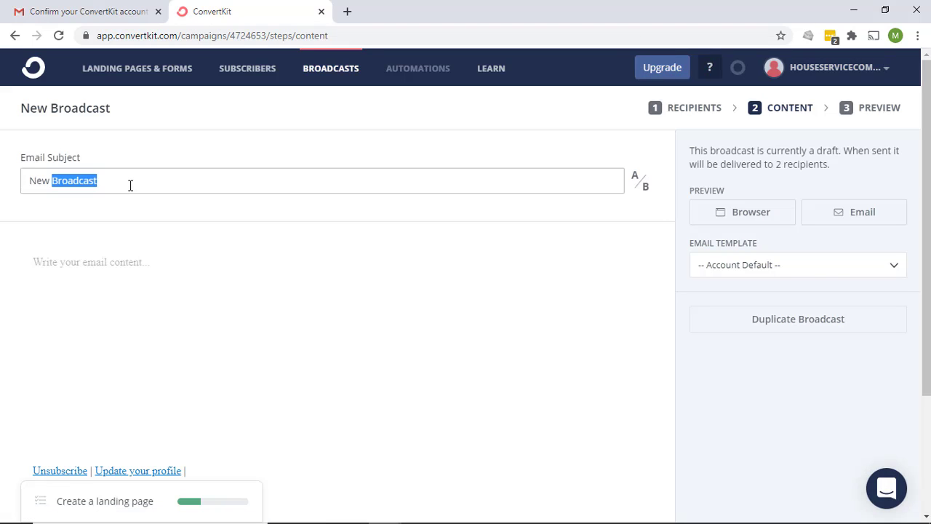
{"action": "left_click_drag", "start_coordinate": [37, 186], "coordinate": [21, 189]}
{"action": "type", "text": "Test /"}
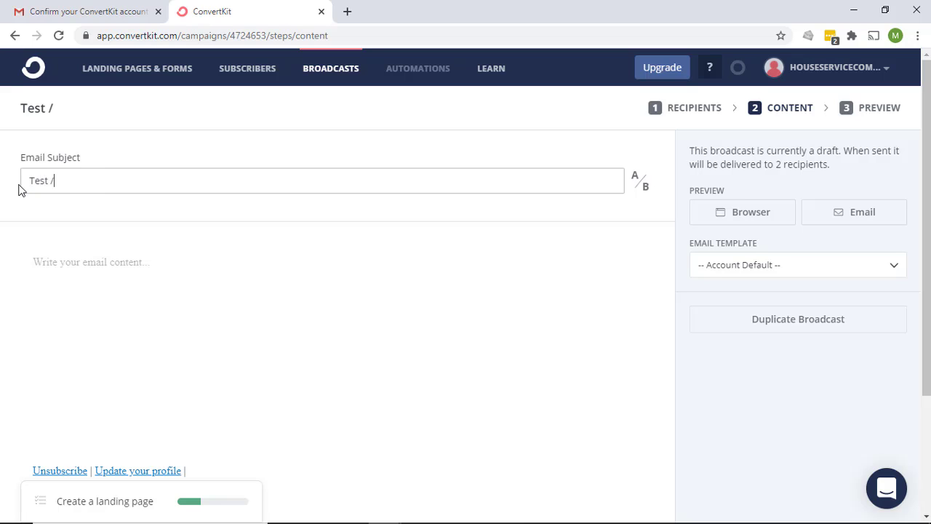
{"action": "key", "text": "BackSpace"}
{"action": "key", "text": "BackSpace"}
{"action": "type", "text": "#1"}
Write the body 'this is the first test' and continue to the Preview step
{"action": "left_click", "coordinate": [19, 189]}
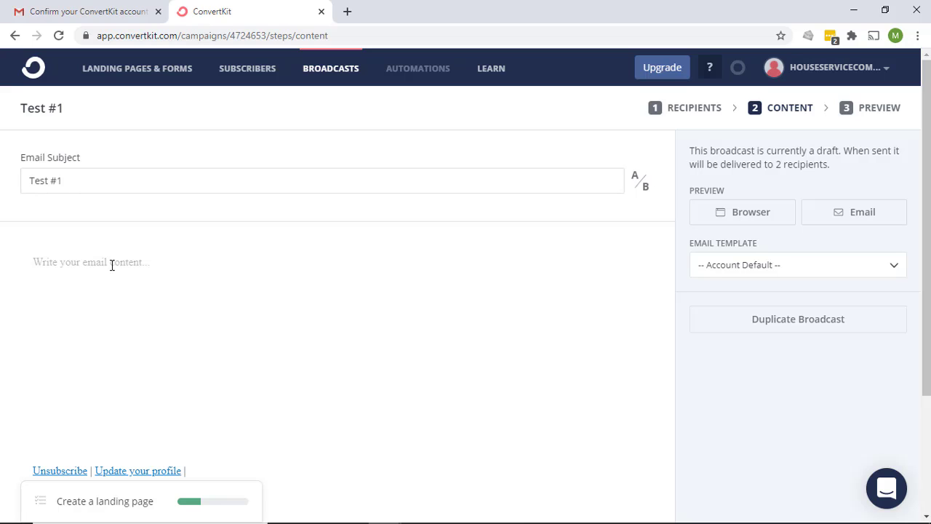
{"action": "type", "text": "this is the first test"}
{"action": "scroll", "coordinate": [620, 322], "scroll_direction": "down", "scroll_amount": 2}
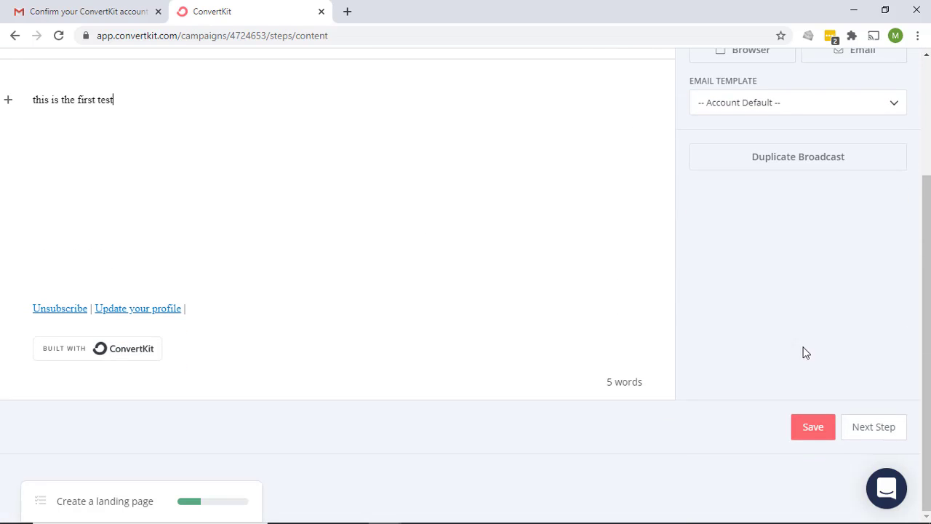
{"action": "left_click", "coordinate": [881, 434]}
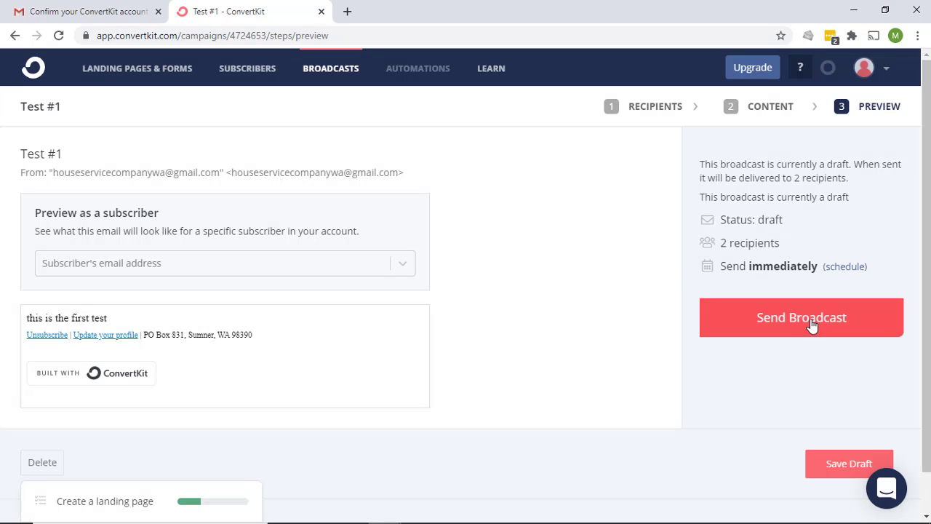
Send the Test #1 broadcast immediately to both subscribers, confirming in the dialog
{"action": "left_click", "coordinate": [813, 326]}
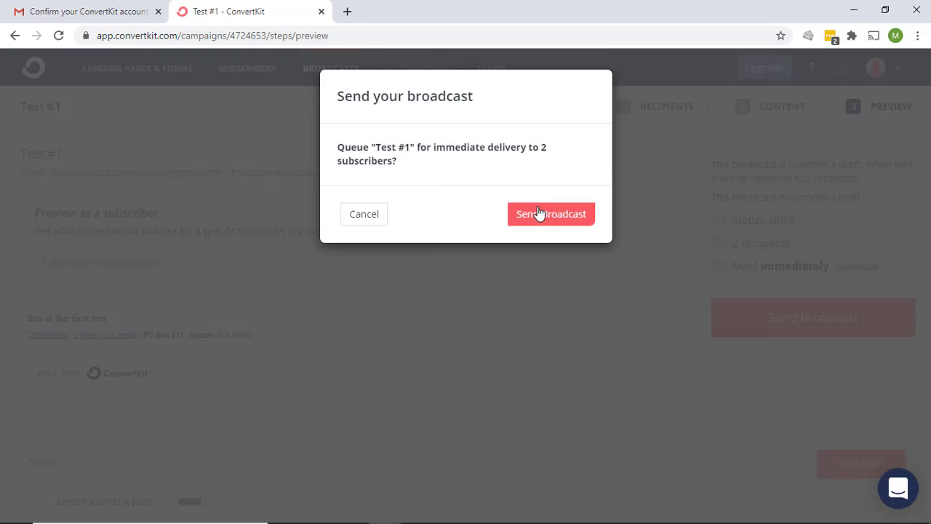
{"action": "left_click", "coordinate": [573, 220]}
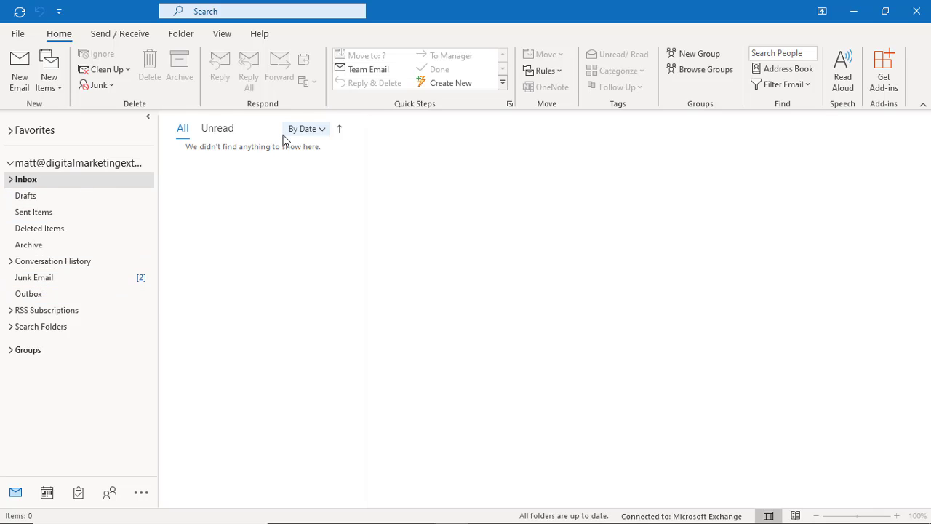
View the Test #1 message that landed in the Junk Email folder
{"action": "left_click", "coordinate": [41, 283]}
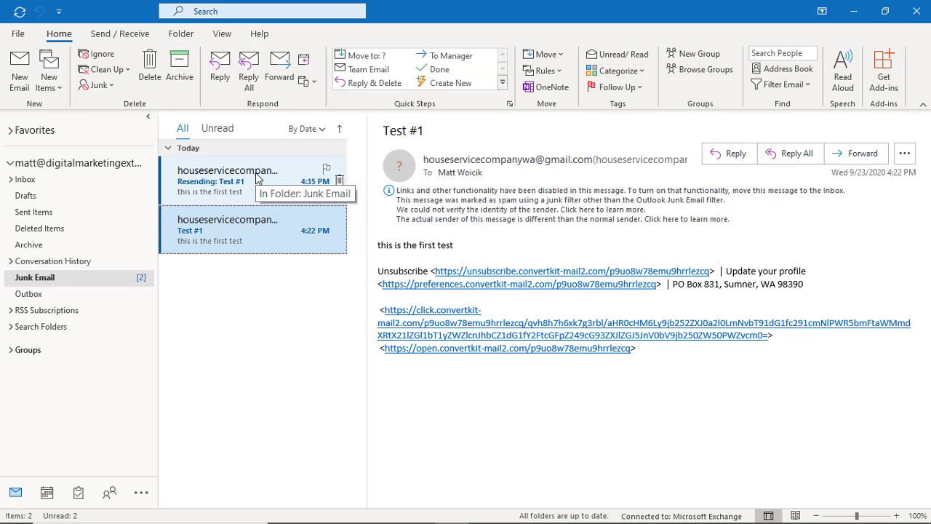
{"action": "double_click", "coordinate": [228, 235]}
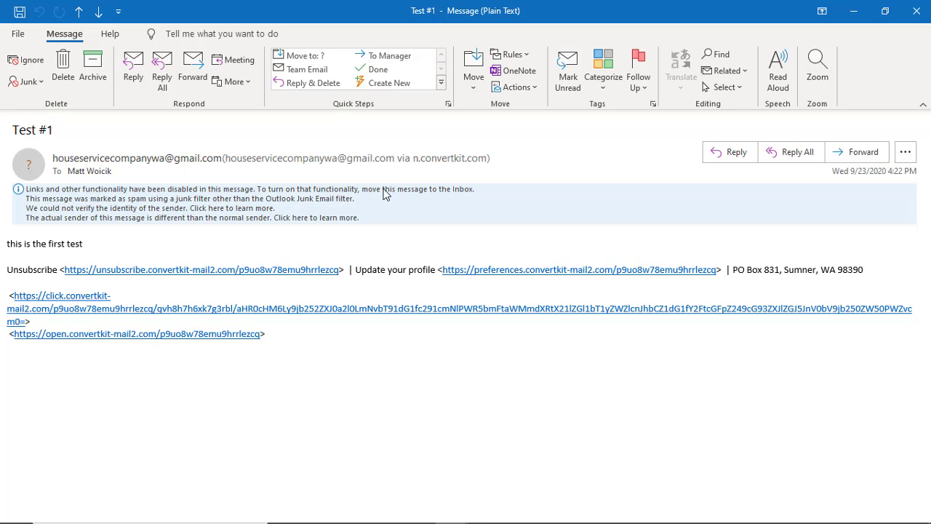
{"action": "left_click", "coordinate": [917, 10]}
Move the 4:22 PM Test #1 message into the Inbox and open it in its own window
{"action": "left_click_drag", "start_coordinate": [244, 227], "coordinate": [30, 184]}
{"action": "left_click", "coordinate": [29, 183]}
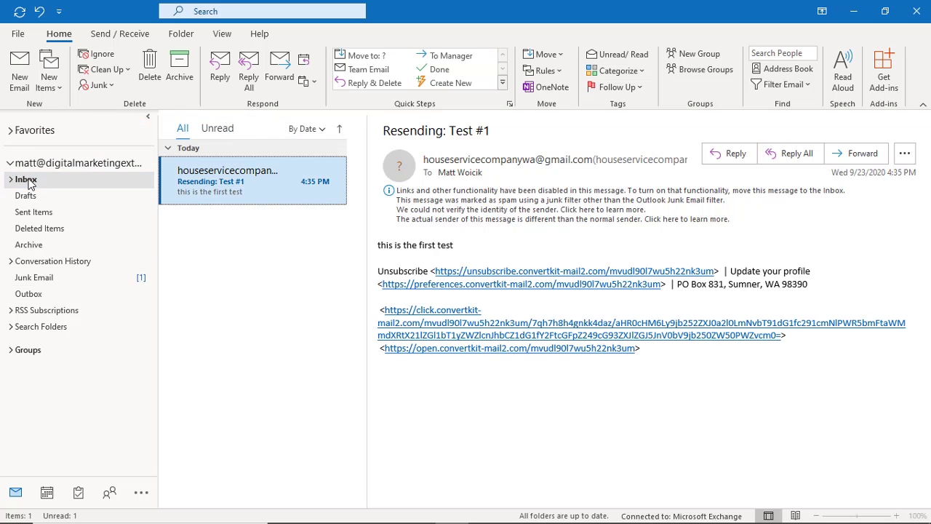
{"action": "double_click", "coordinate": [251, 193]}
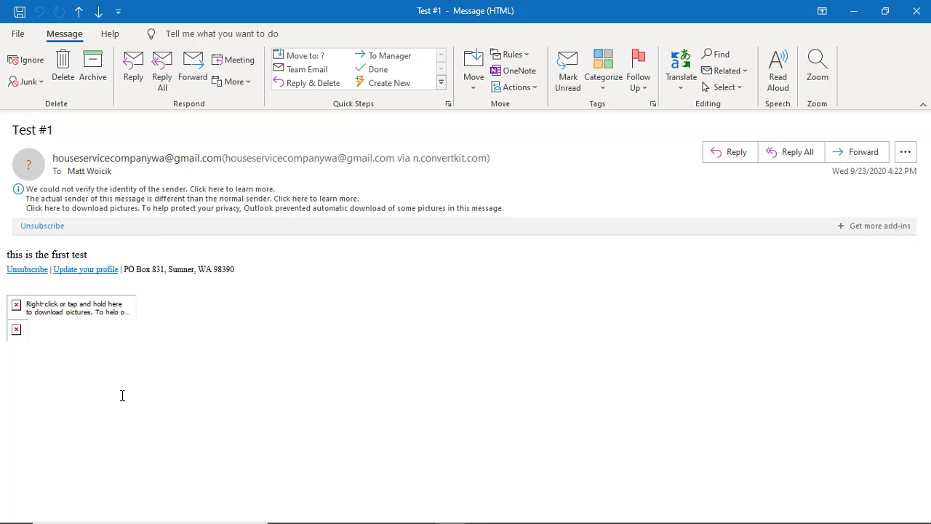
Download Test #1's blocked pictures and inspect the unverified sender's contact card
{"action": "mouse_move", "coordinate": [97, 304]}
{"action": "left_click", "coordinate": [221, 209]}
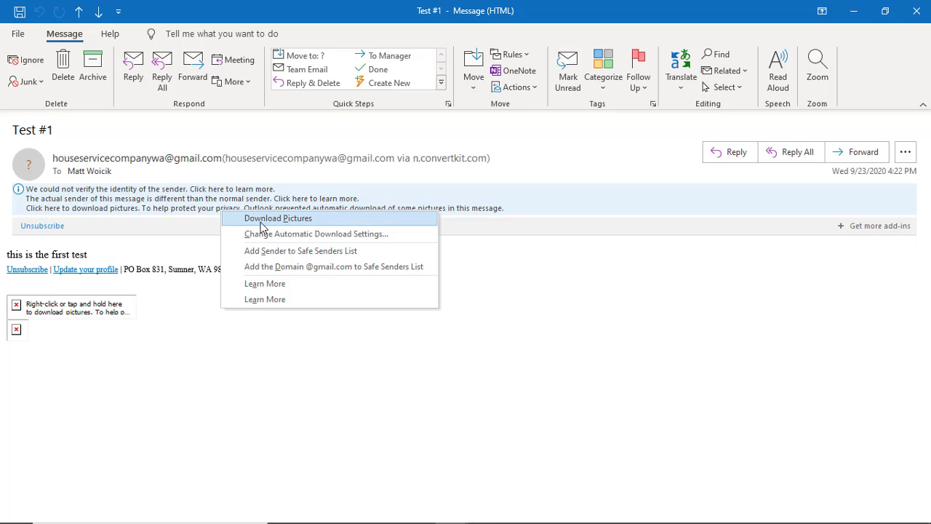
{"action": "left_click", "coordinate": [262, 220]}
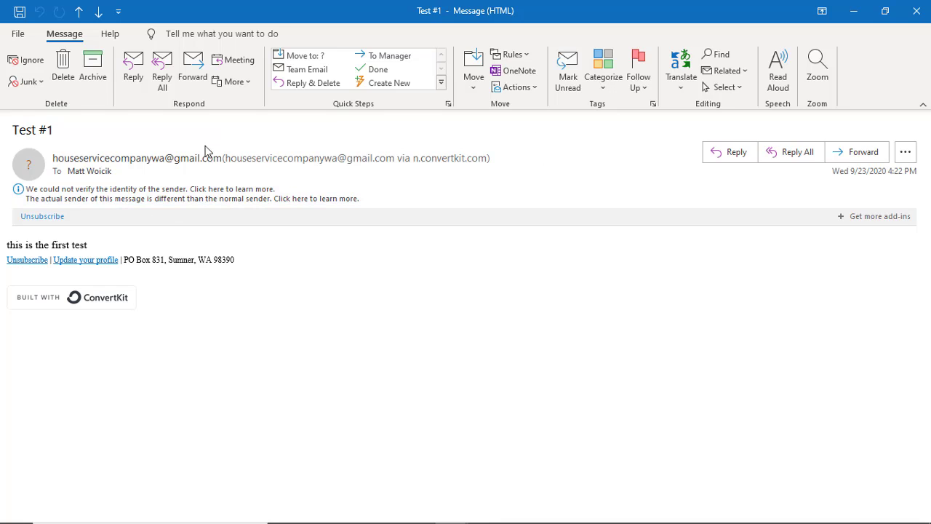
{"action": "mouse_move", "coordinate": [81, 161]}
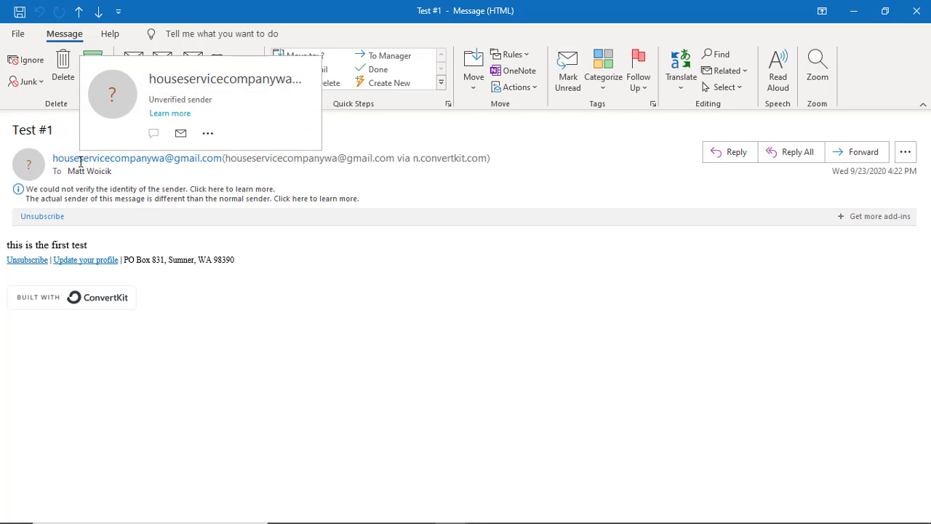
{"action": "left_click", "coordinate": [80, 161]}
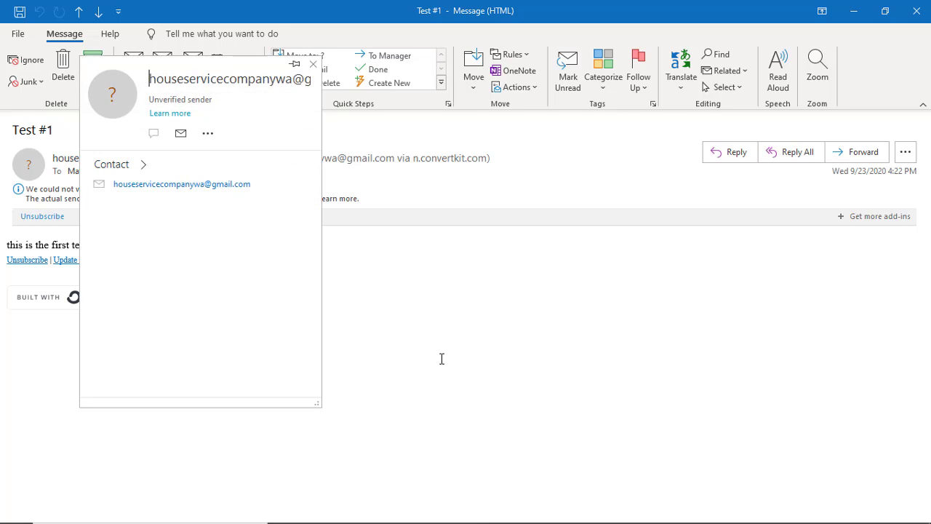
{"action": "left_click", "coordinate": [542, 403]}
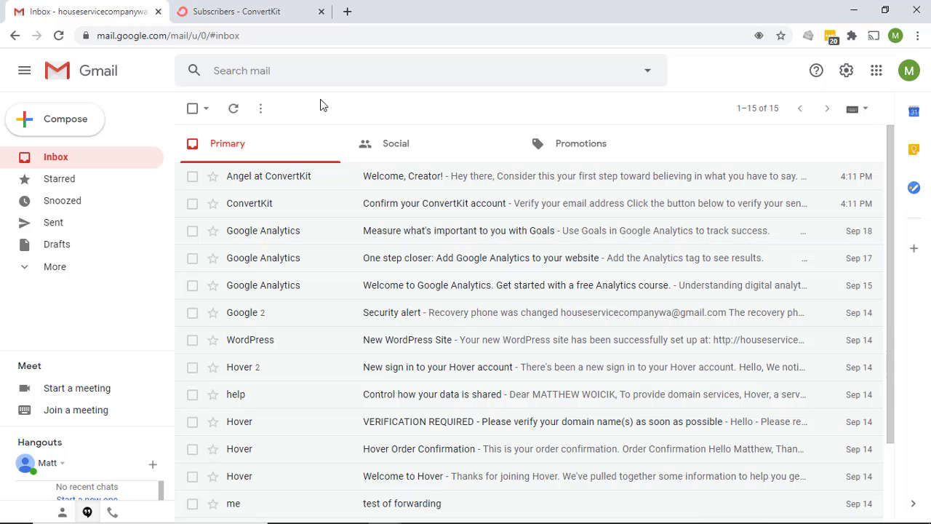
Open Test #1 from Gmail's Spam folder and view the help on its 'via n.convertkit.com' note
{"action": "left_click", "coordinate": [19, 270]}
{"action": "scroll", "coordinate": [43, 291], "scroll_direction": "down", "scroll_amount": 3}
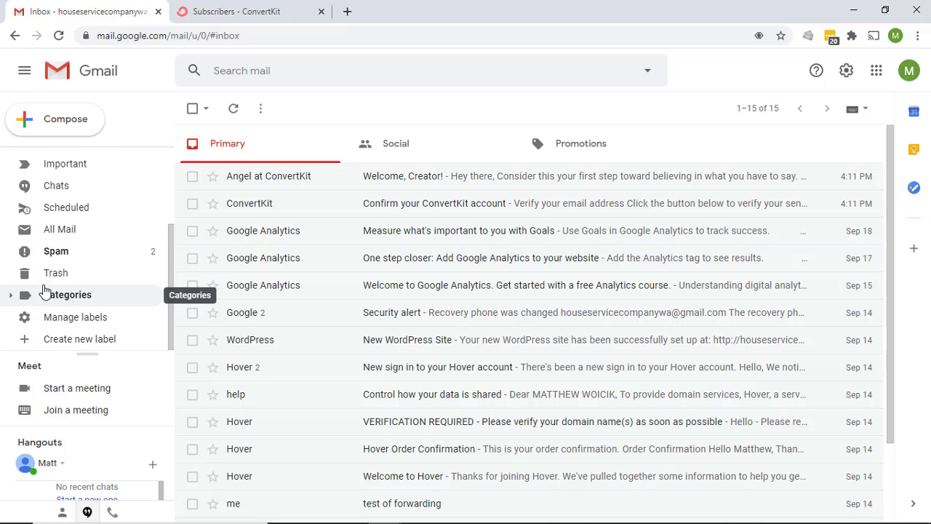
{"action": "left_click", "coordinate": [59, 255]}
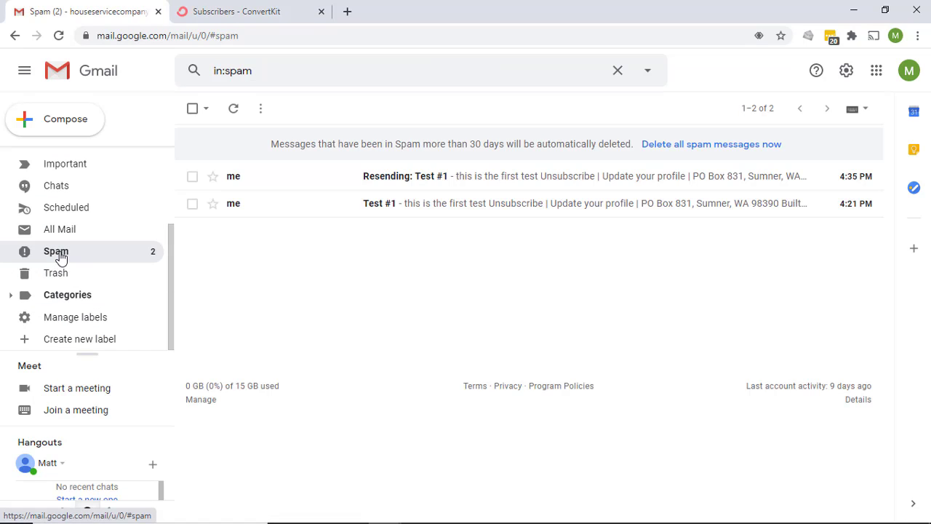
{"action": "left_click", "coordinate": [494, 211]}
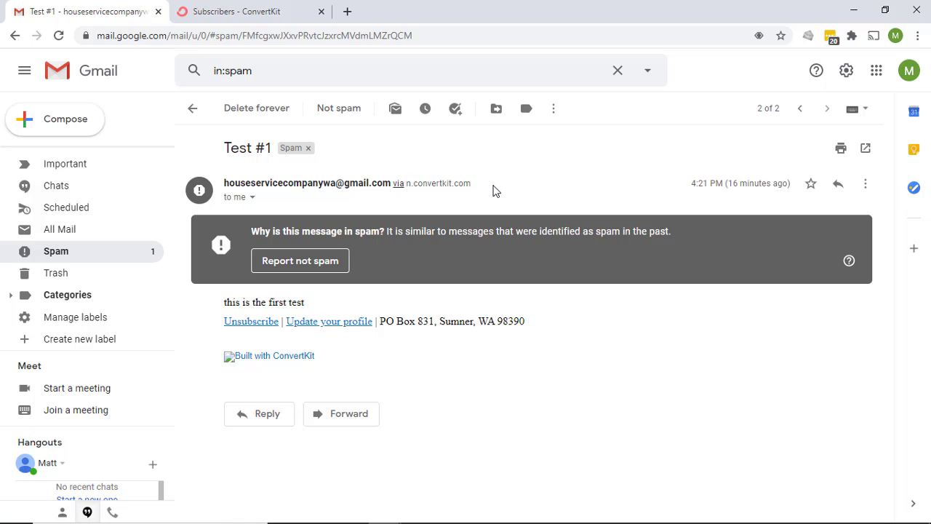
{"action": "left_click", "coordinate": [398, 187]}
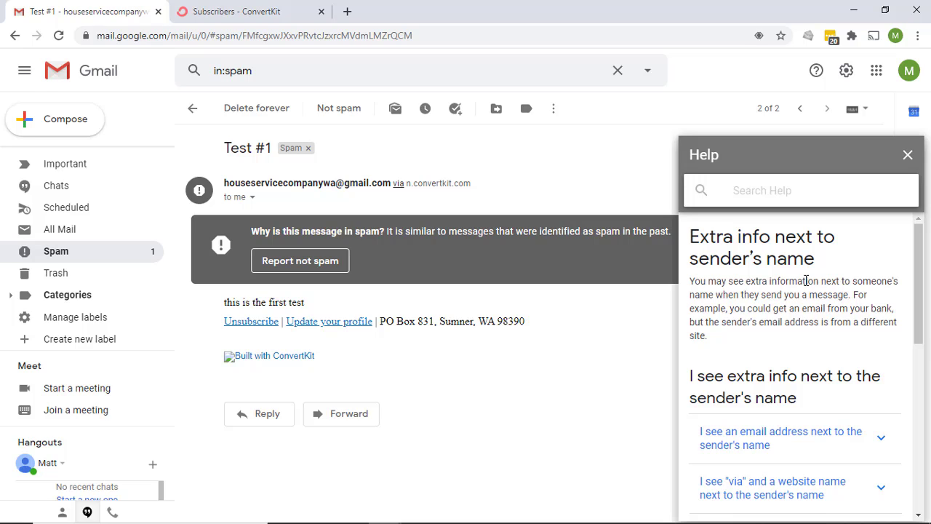
Scroll the Gmail Help panel down to the 'Remove via information' section
{"action": "scroll", "coordinate": [806, 281], "scroll_direction": "down", "scroll_amount": 2}
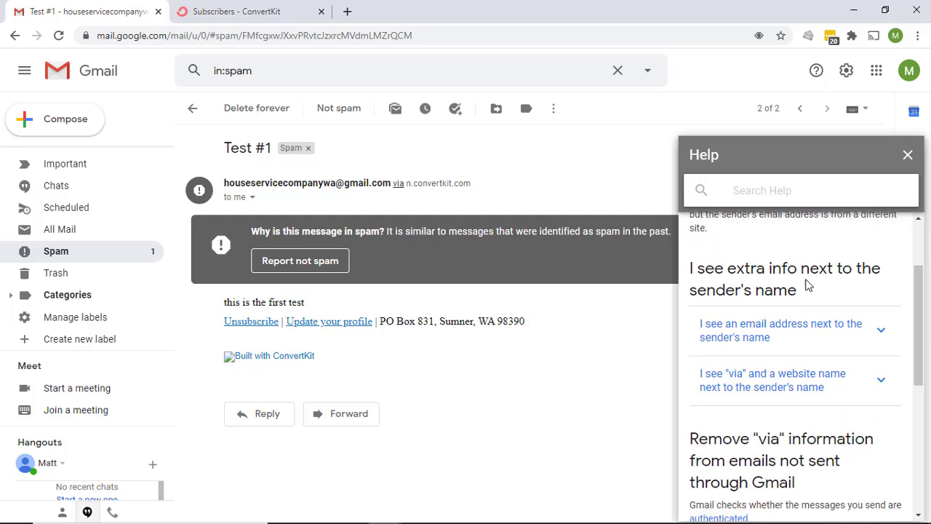
{"action": "scroll", "coordinate": [806, 284], "scroll_direction": "down", "scroll_amount": 2}
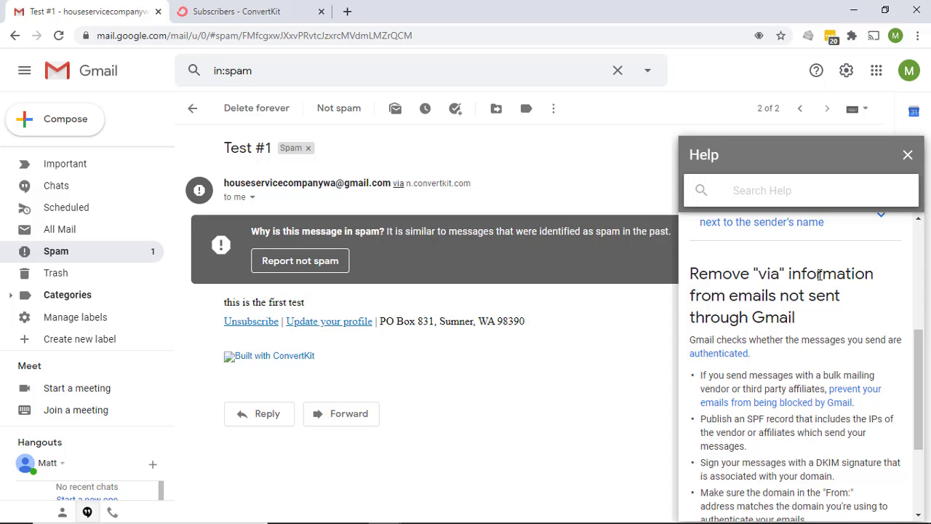
{"action": "scroll", "coordinate": [820, 274], "scroll_direction": "down", "scroll_amount": 1}
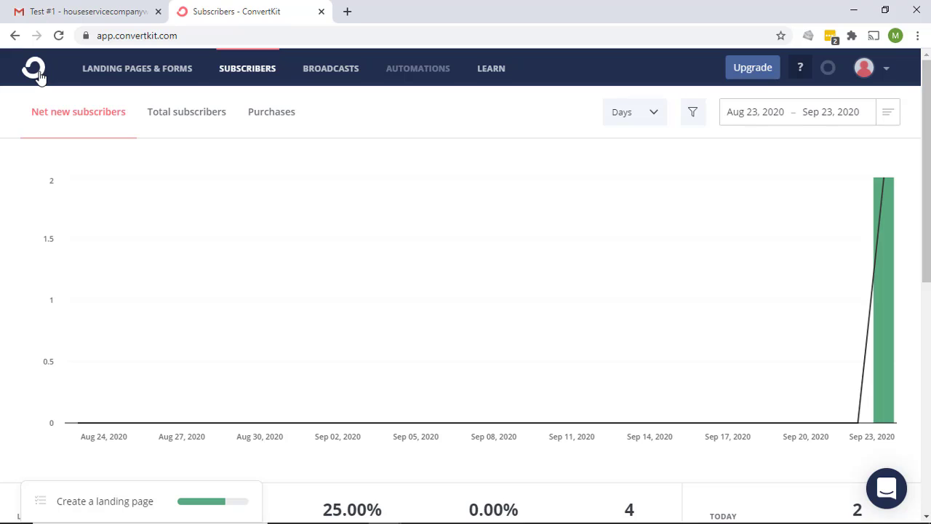
Go to Account settings > Email and open the Learn more article on Verified Sending Domains
{"action": "left_click", "coordinate": [865, 67]}
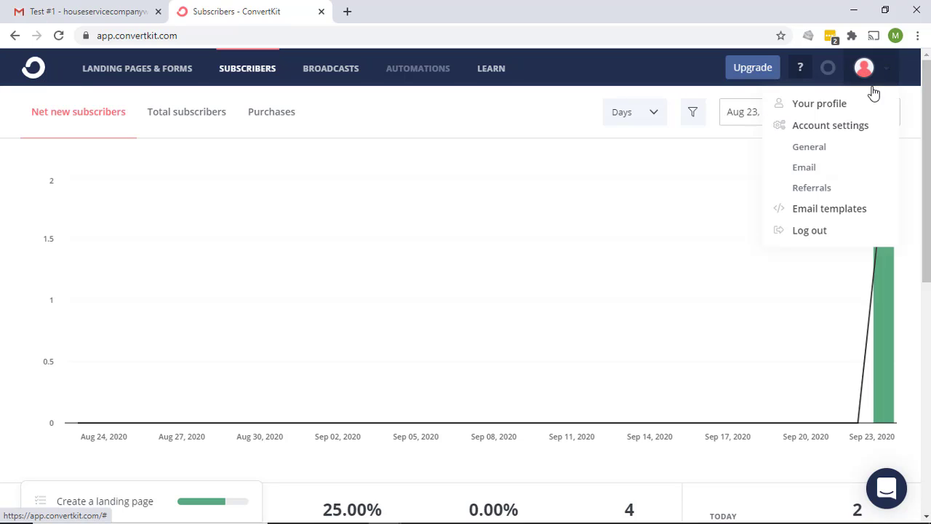
{"action": "left_click", "coordinate": [828, 128]}
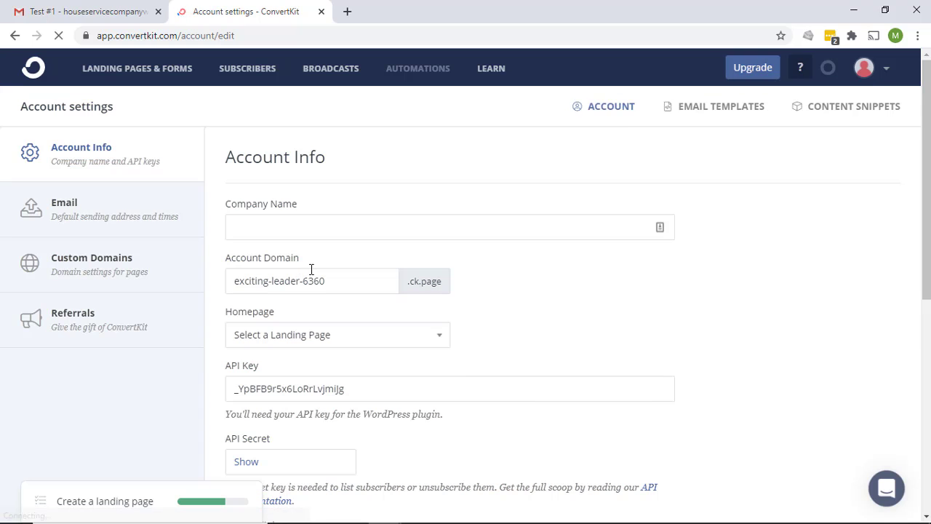
{"action": "scroll", "coordinate": [310, 269], "scroll_direction": "down", "scroll_amount": 6}
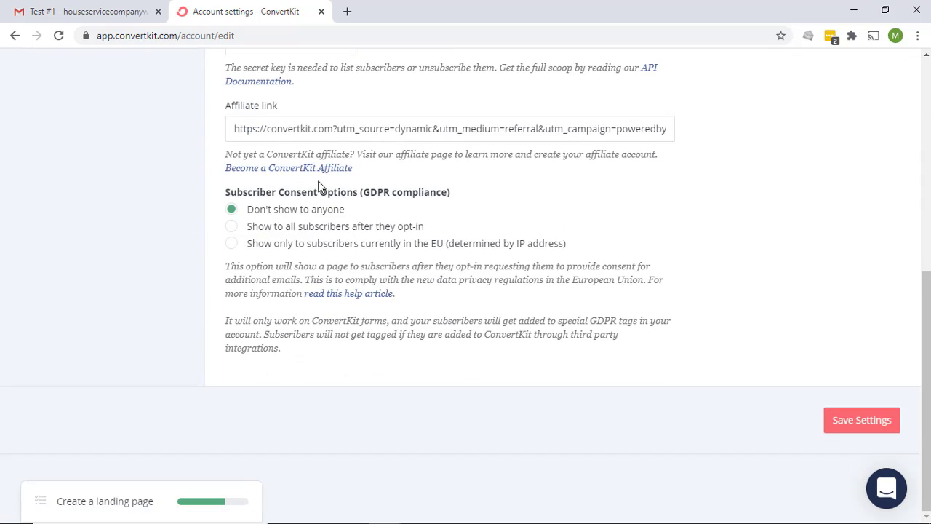
{"action": "scroll", "coordinate": [318, 186], "scroll_direction": "up", "scroll_amount": 6}
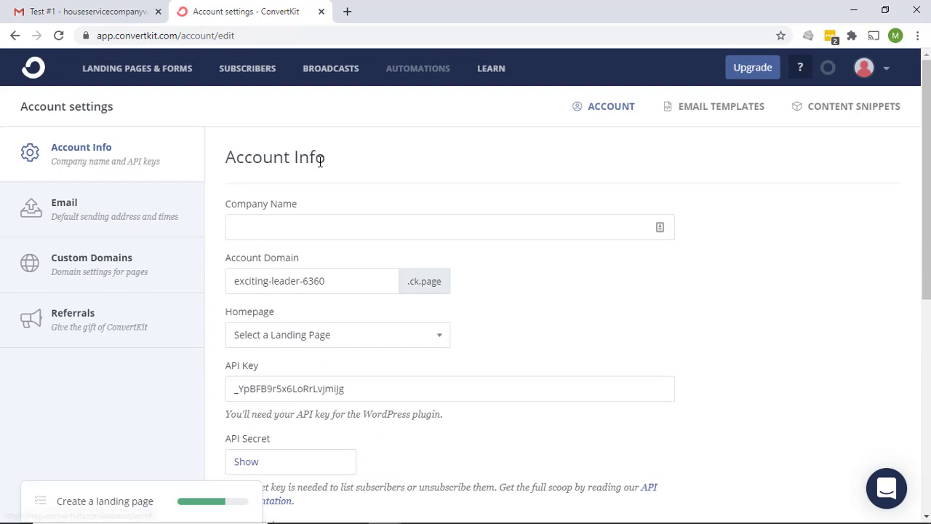
{"action": "left_click", "coordinate": [56, 218]}
{"action": "scroll", "coordinate": [251, 293], "scroll_direction": "down", "scroll_amount": 6}
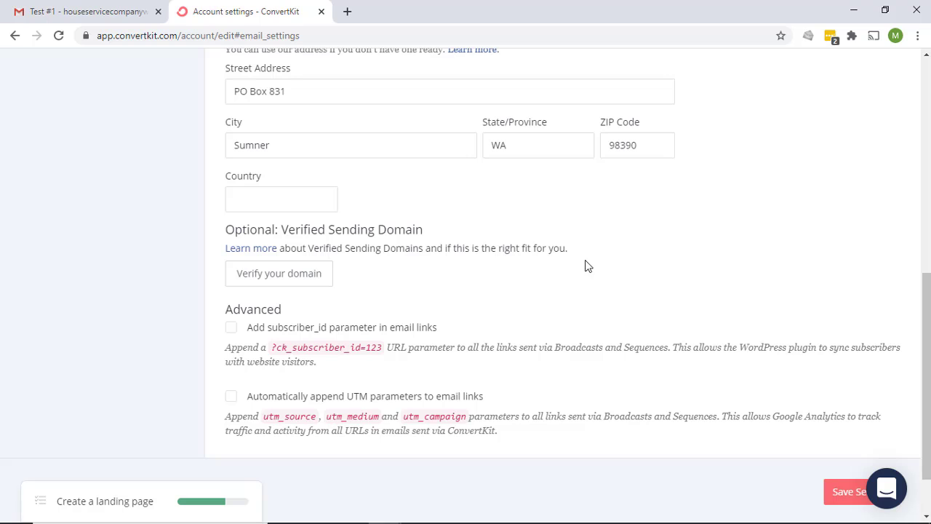
{"action": "left_click", "coordinate": [254, 250]}
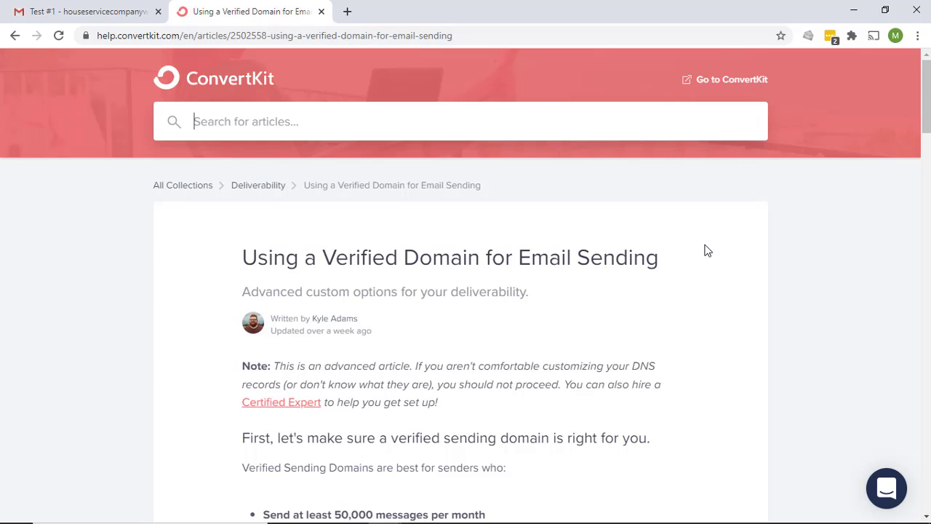
{"action": "scroll", "coordinate": [405, 289], "scroll_direction": "down", "scroll_amount": 1}
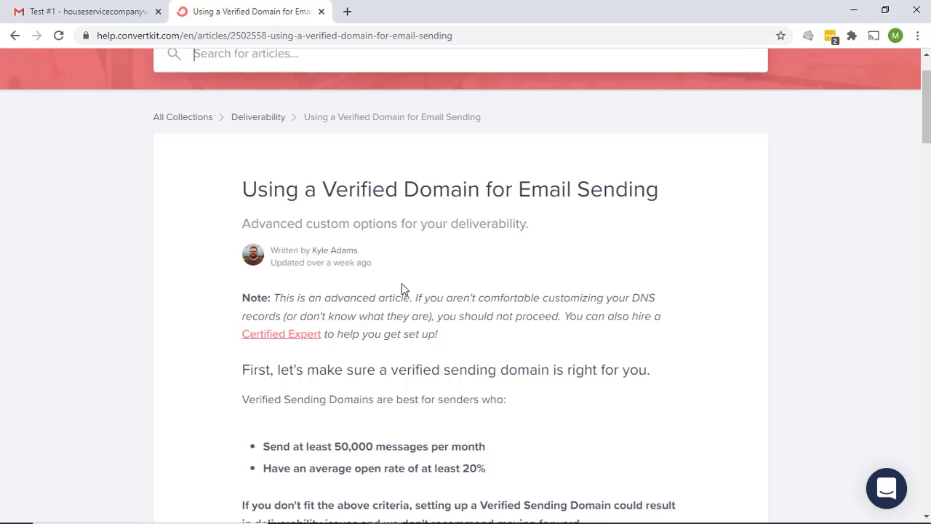
{"action": "scroll", "coordinate": [666, 263], "scroll_direction": "down", "scroll_amount": 3}
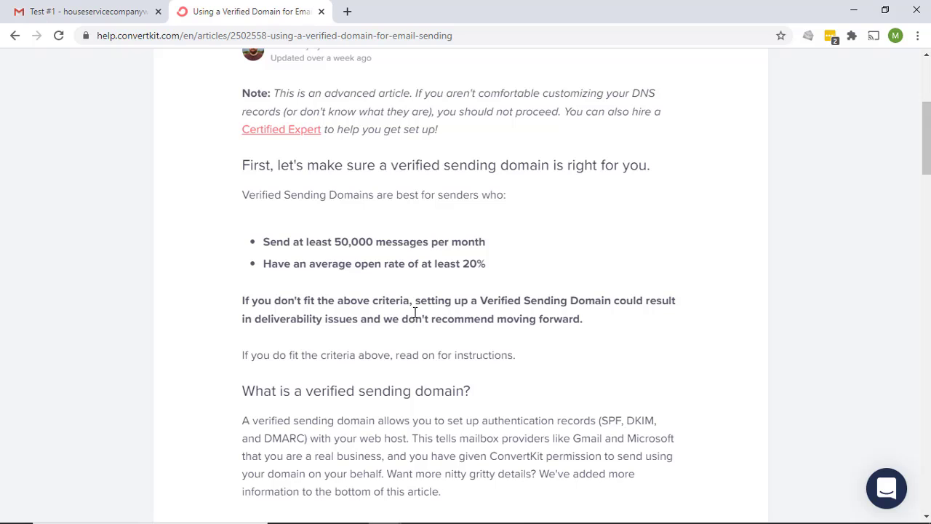
{"action": "scroll", "coordinate": [424, 306], "scroll_direction": "down", "scroll_amount": 1}
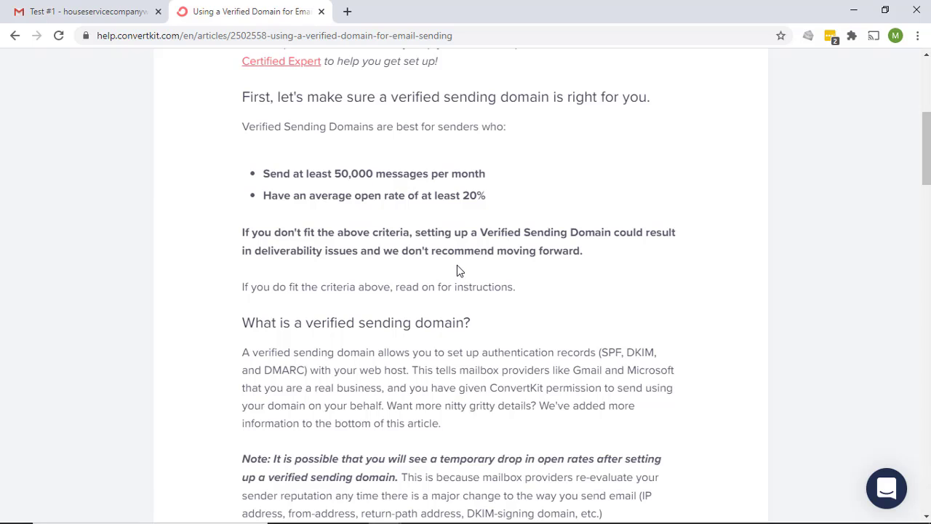
{"action": "scroll", "coordinate": [459, 270], "scroll_direction": "down", "scroll_amount": 1}
{"action": "scroll", "coordinate": [459, 270], "scroll_direction": "down", "scroll_amount": 1}
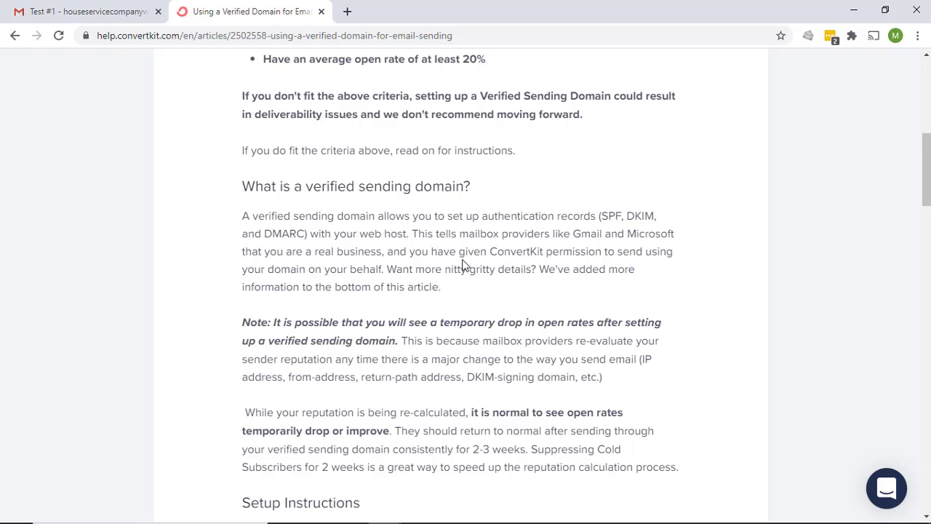
{"action": "scroll", "coordinate": [437, 243], "scroll_direction": "down", "scroll_amount": 1}
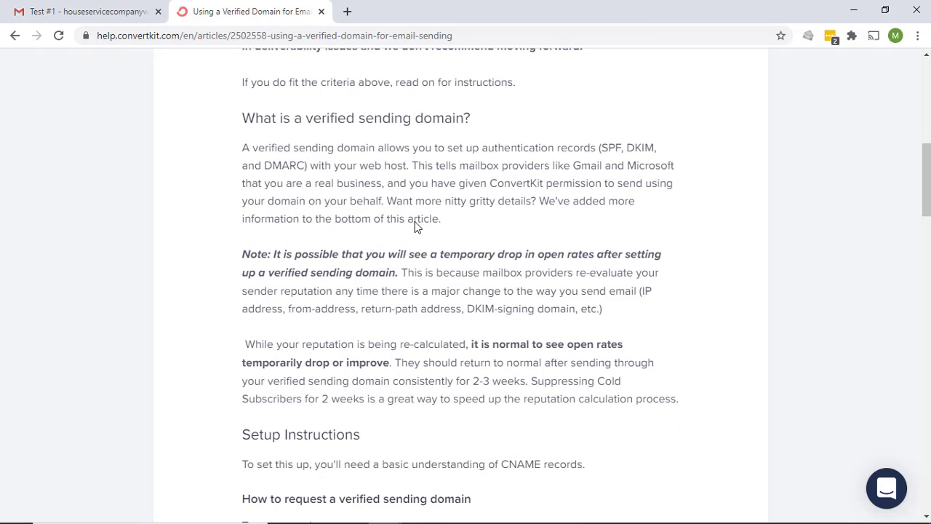
{"action": "scroll", "coordinate": [372, 302], "scroll_direction": "down", "scroll_amount": 5}
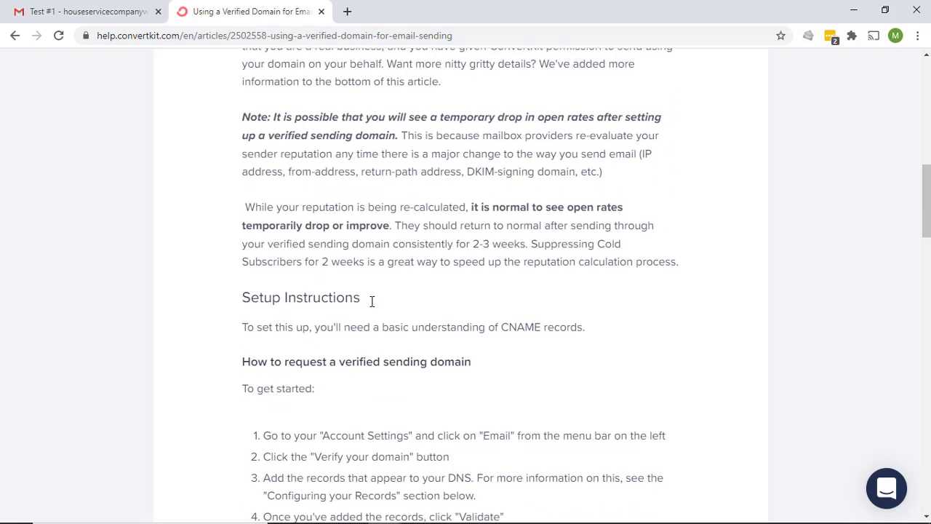
{"action": "scroll", "coordinate": [373, 304], "scroll_direction": "down", "scroll_amount": 1}
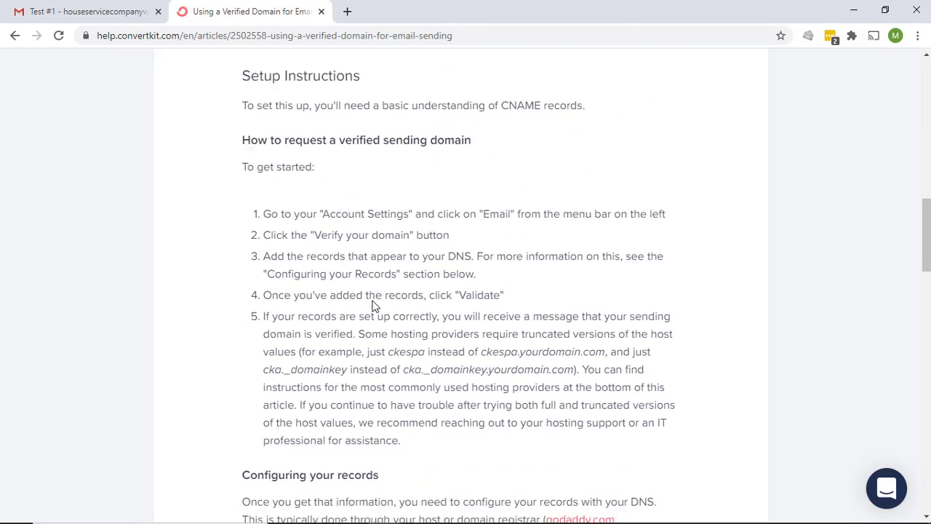
{"action": "scroll", "coordinate": [371, 295], "scroll_direction": "up", "scroll_amount": 1}
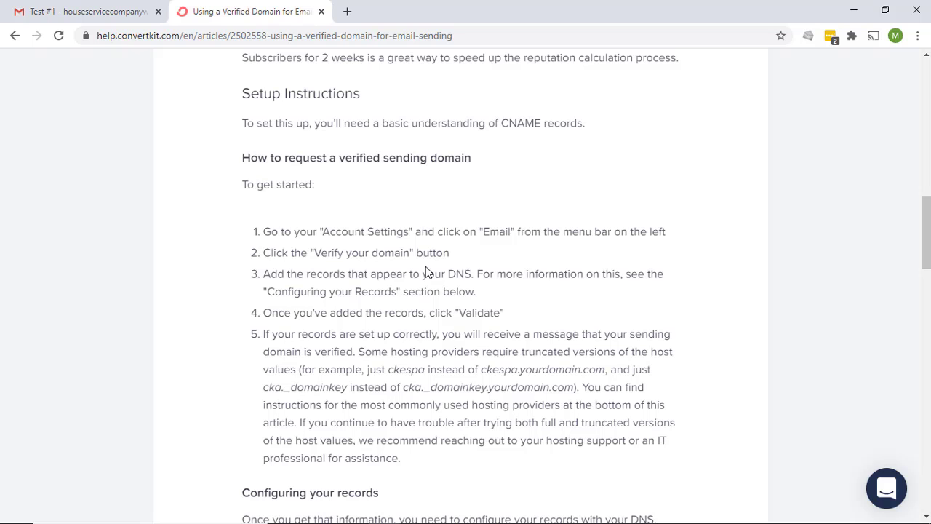
{"action": "scroll", "coordinate": [451, 308], "scroll_direction": "down", "scroll_amount": 1}
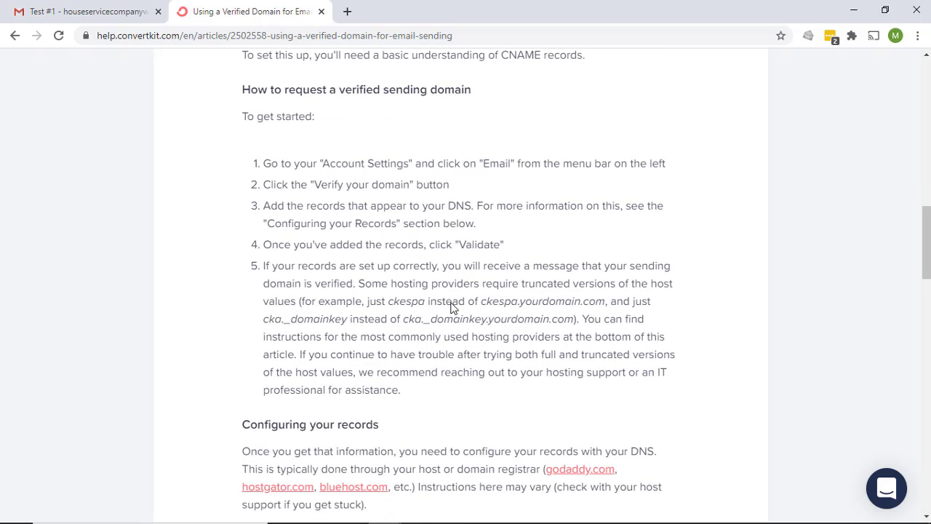
{"action": "scroll", "coordinate": [422, 238], "scroll_direction": "down", "scroll_amount": 3}
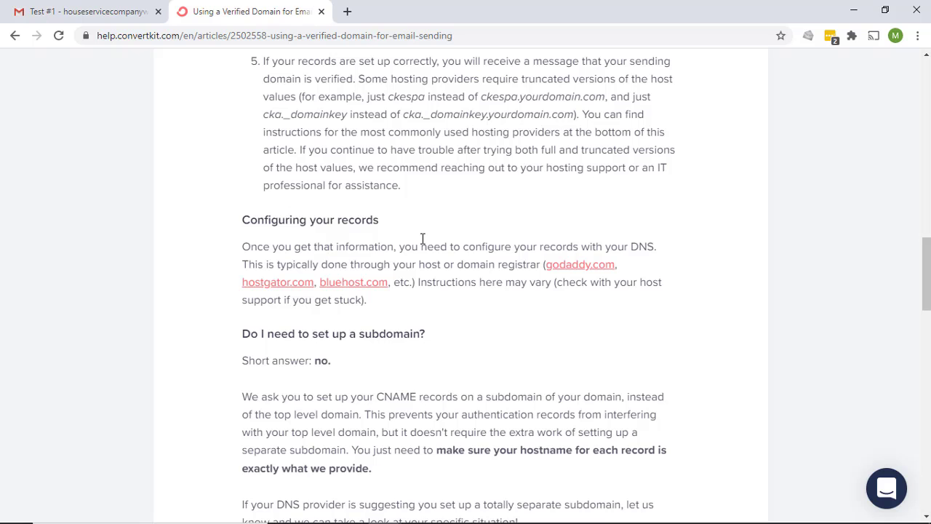
{"action": "scroll", "coordinate": [422, 238], "scroll_direction": "up", "scroll_amount": 5}
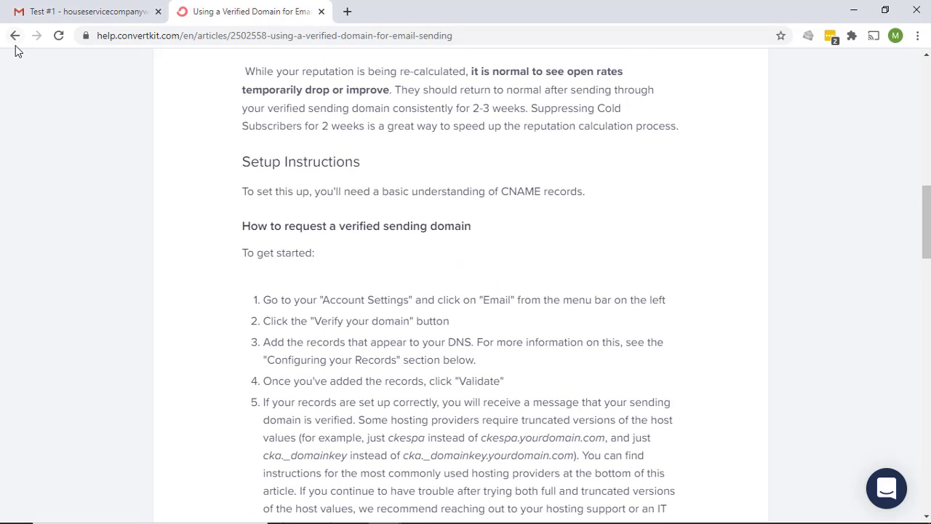
From Email Settings, enter houseservicecompany.com as the sending domain and submit it for verification
{"action": "left_click", "coordinate": [15, 35]}
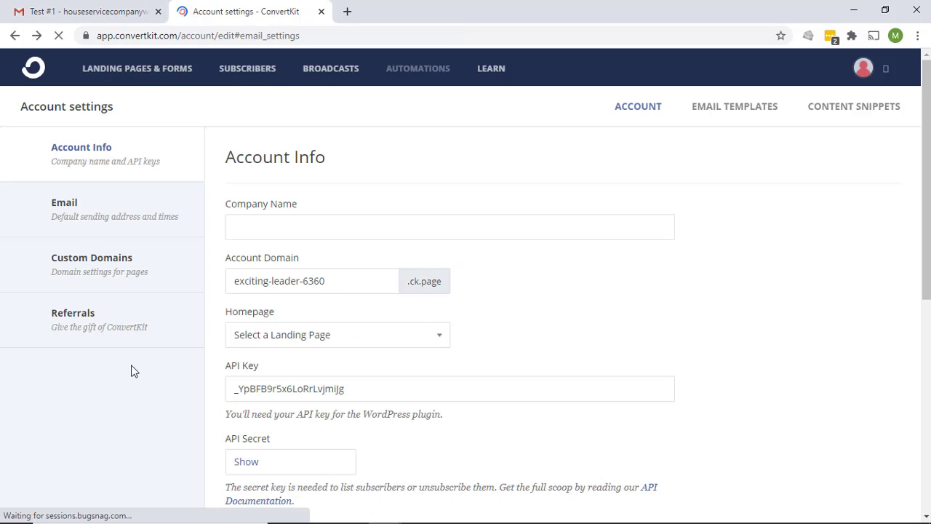
{"action": "scroll", "coordinate": [403, 378], "scroll_direction": "down", "scroll_amount": 2}
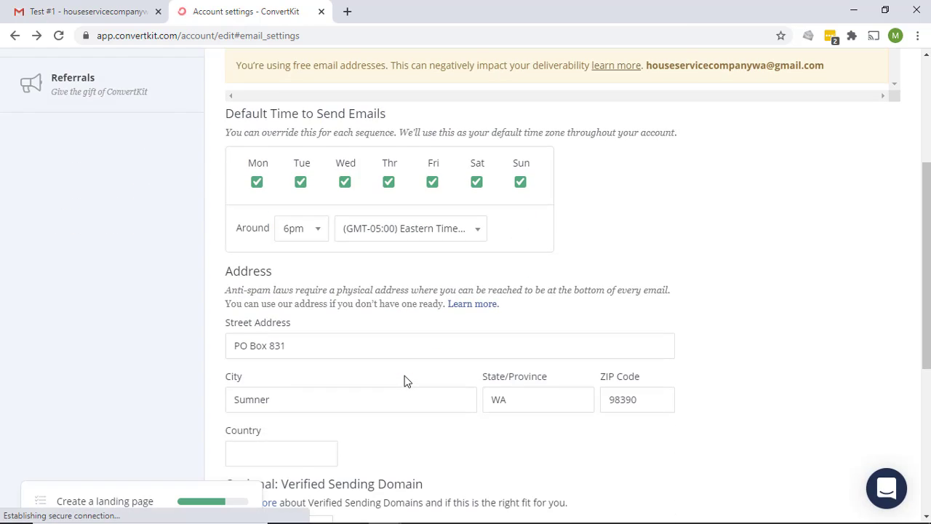
{"action": "scroll", "coordinate": [406, 380], "scroll_direction": "down", "scroll_amount": 5}
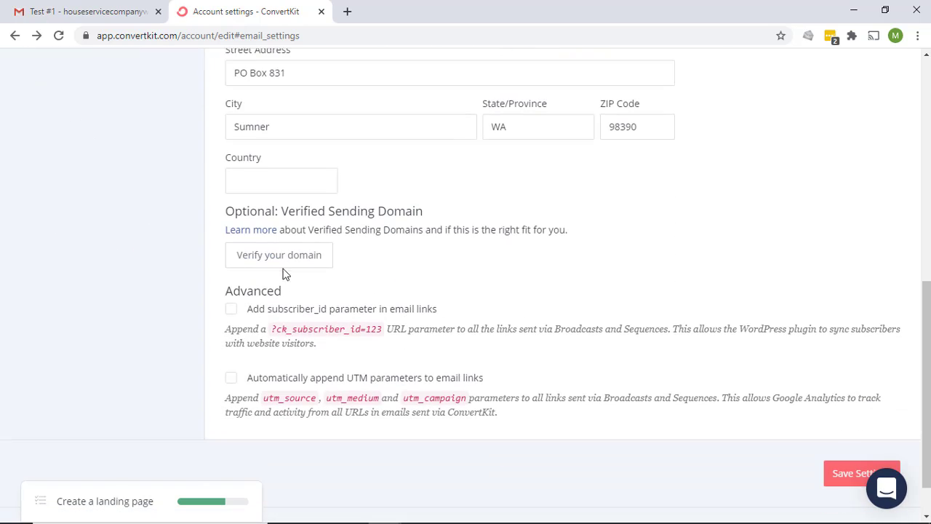
{"action": "left_click", "coordinate": [284, 262]}
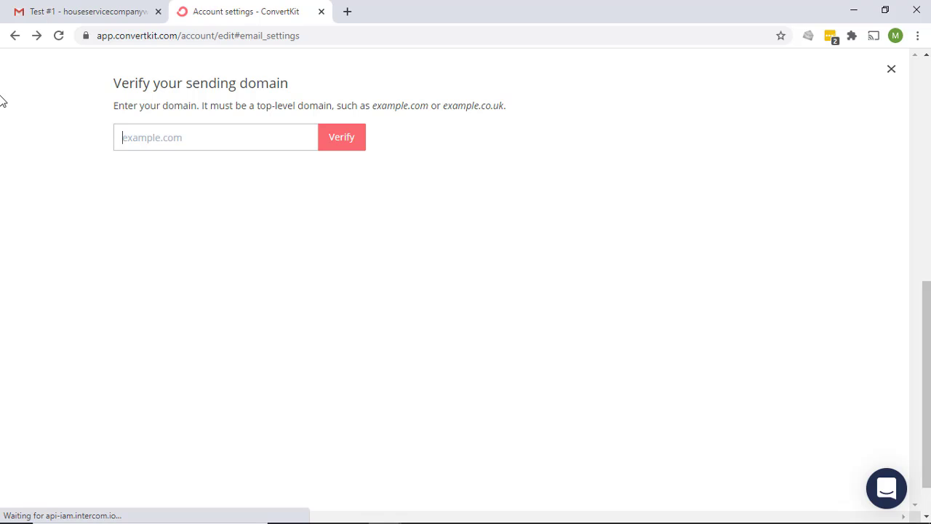
{"action": "type", "text": "houseservicecompany.com"}
{"action": "left_click", "coordinate": [346, 144]}
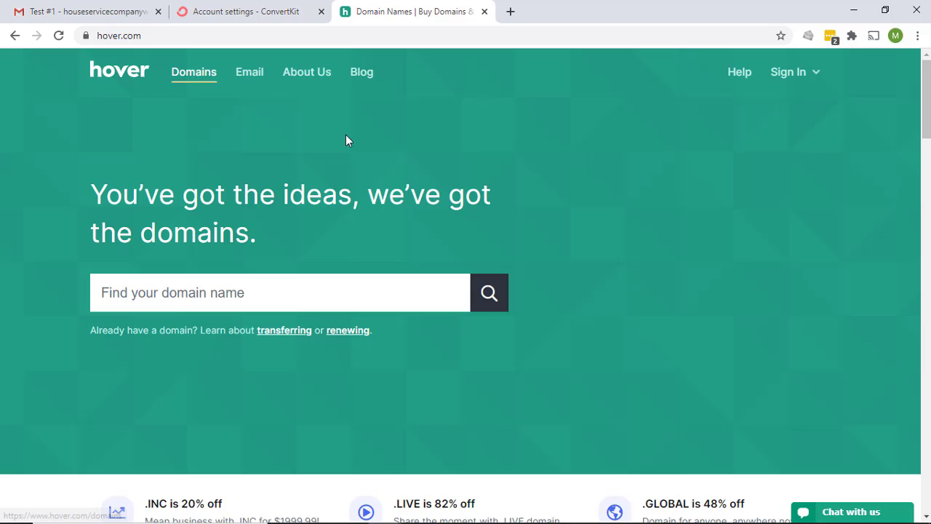
Open Hover's control panel and the DNS tab for houseservicecompany.com, then go back to ConvertKit
{"action": "mouse_move", "coordinate": [786, 80]}
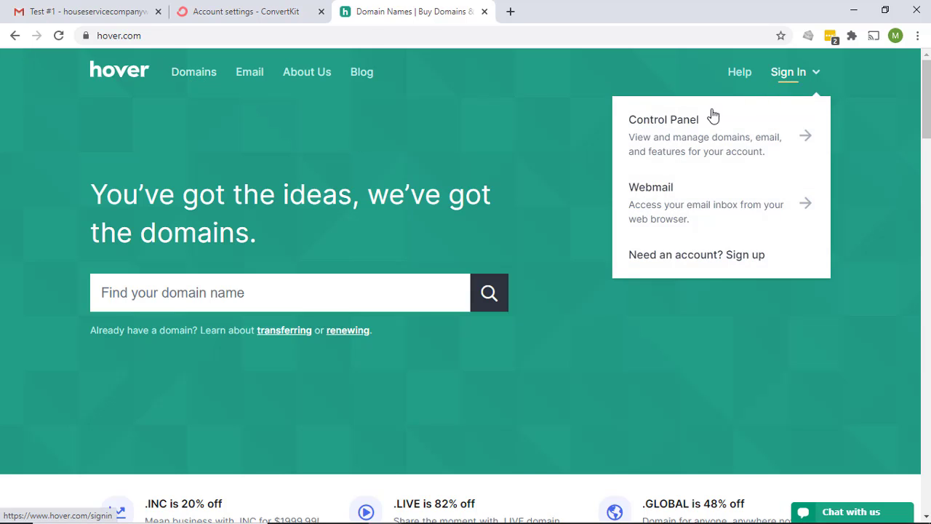
{"action": "left_click", "coordinate": [710, 117]}
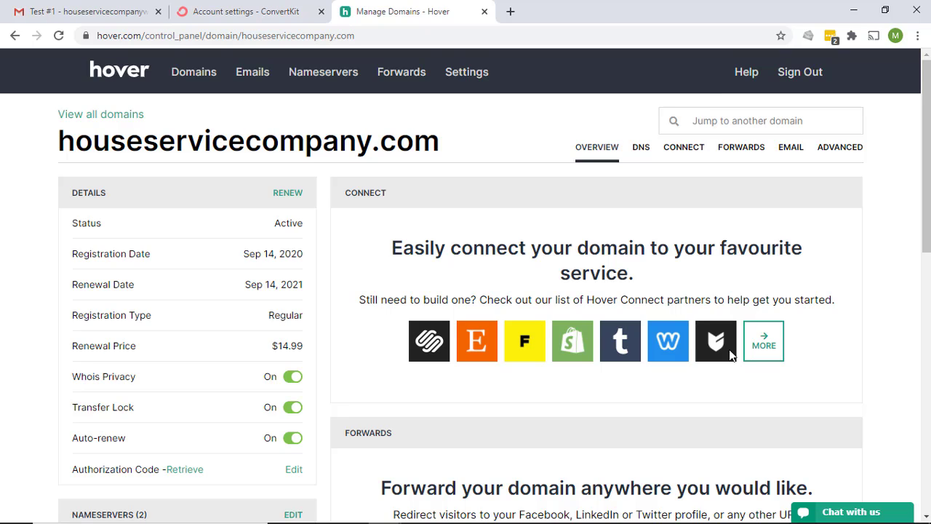
{"action": "left_click", "coordinate": [642, 148]}
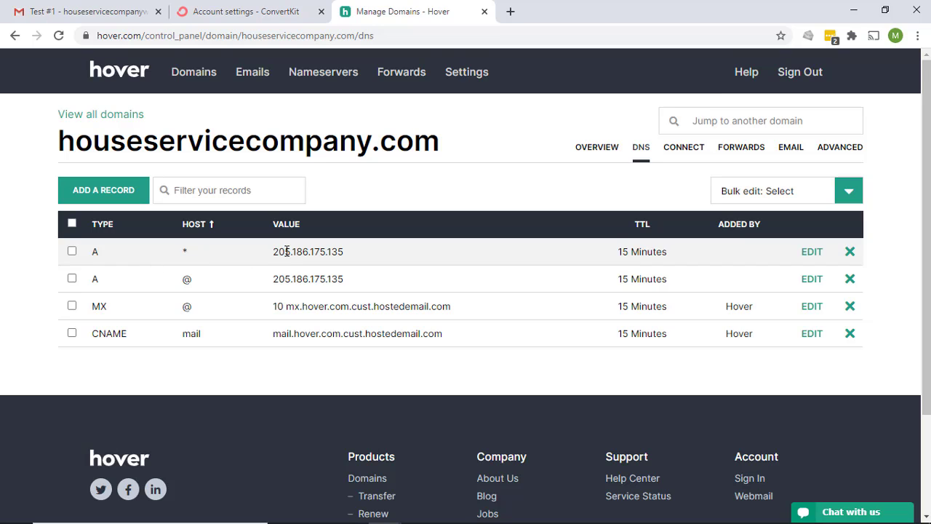
{"action": "left_click", "coordinate": [243, 13]}
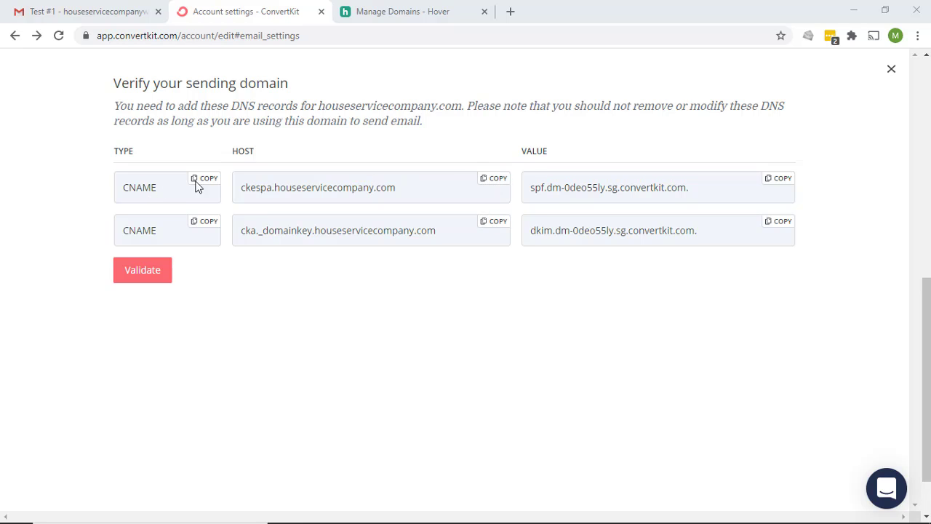
Start a new CNAME record in Hover with the ckespa host copied from ConvertKit
{"action": "left_click", "coordinate": [494, 182]}
{"action": "left_click", "coordinate": [420, 11]}
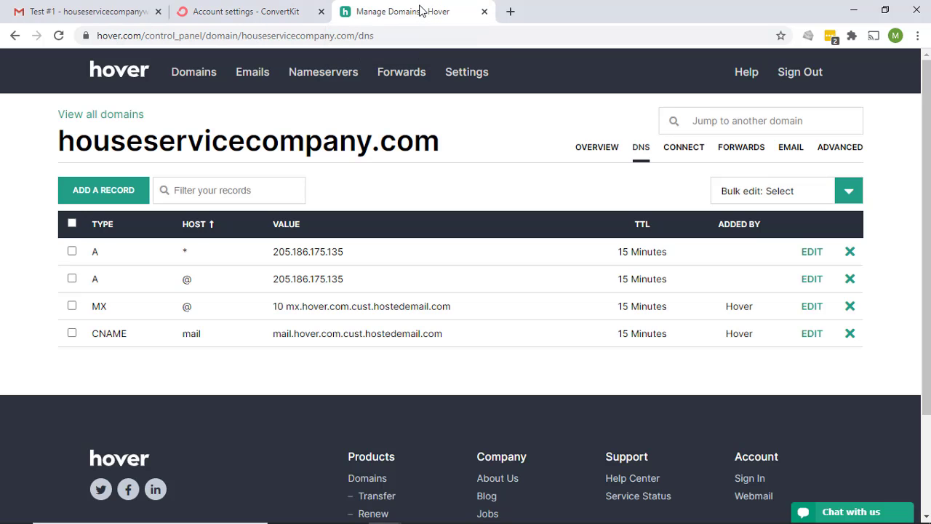
{"action": "left_click", "coordinate": [90, 190]}
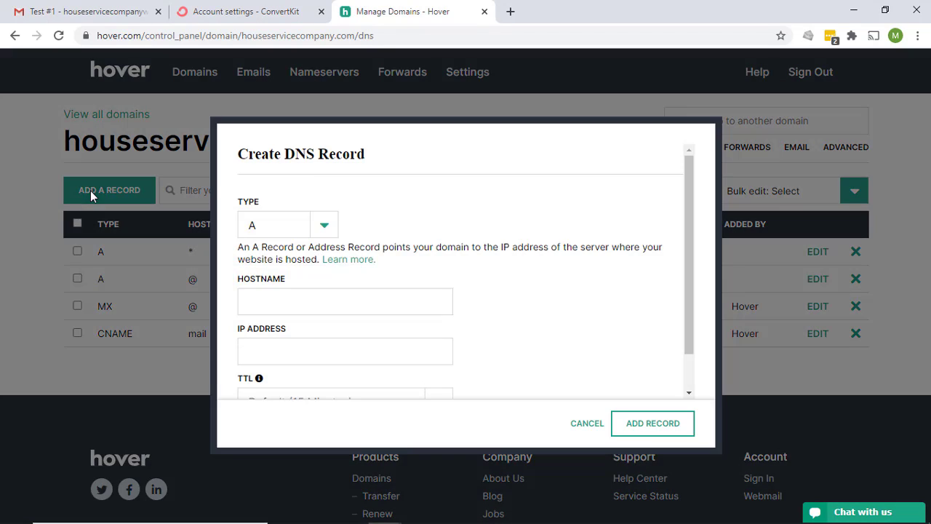
{"action": "left_click", "coordinate": [331, 226]}
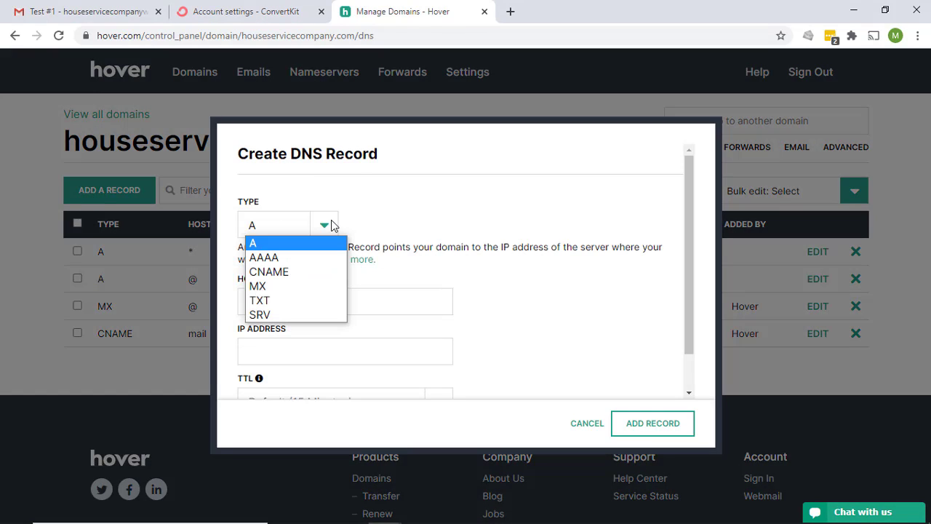
{"action": "left_click", "coordinate": [308, 272]}
{"action": "left_click", "coordinate": [280, 310]}
{"action": "right_click", "coordinate": [280, 310]}
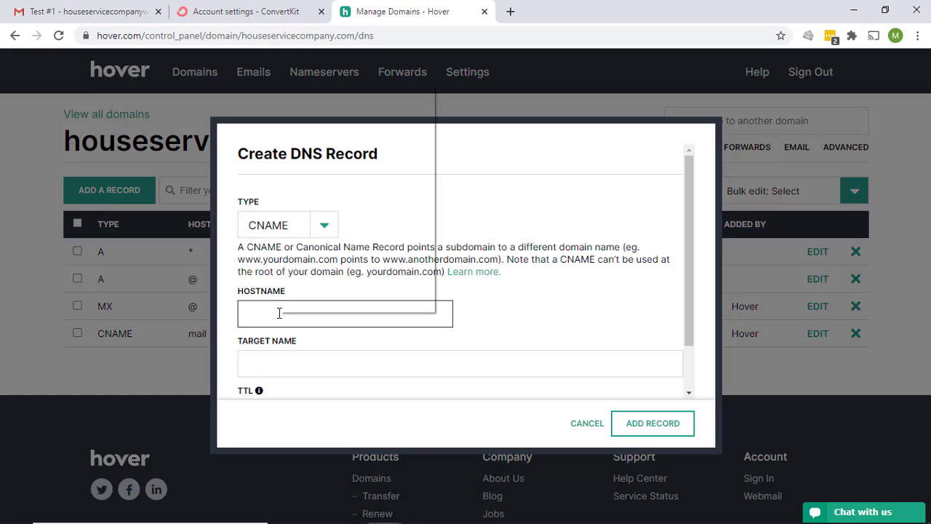
{"action": "left_click", "coordinate": [318, 187]}
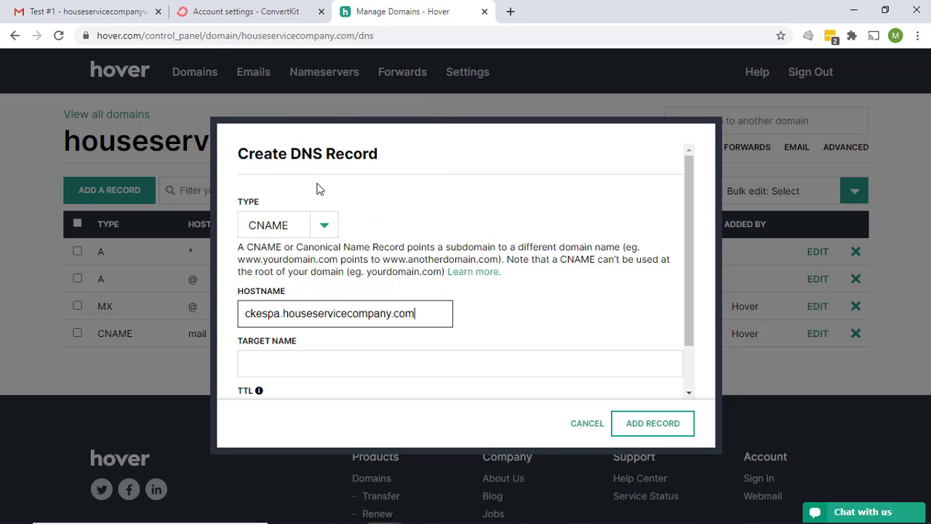
Set its target to spf.dm-0deo55ly.sg.convertkit.com and save the ckespa record
{"action": "left_click", "coordinate": [240, 10]}
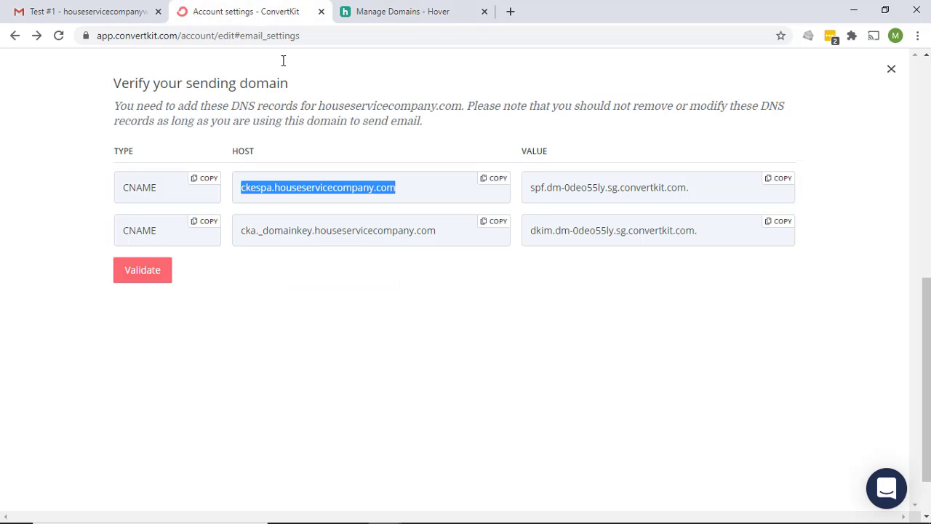
{"action": "left_click", "coordinate": [780, 179]}
{"action": "left_click", "coordinate": [408, 10]}
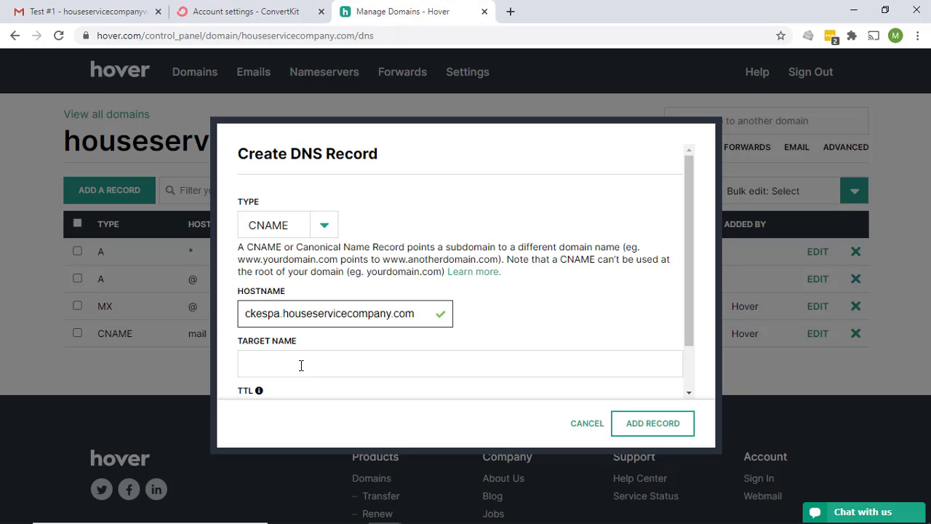
{"action": "scroll", "coordinate": [301, 366], "scroll_direction": "down", "scroll_amount": 1}
{"action": "left_click", "coordinate": [275, 306]}
{"action": "right_click", "coordinate": [275, 306]}
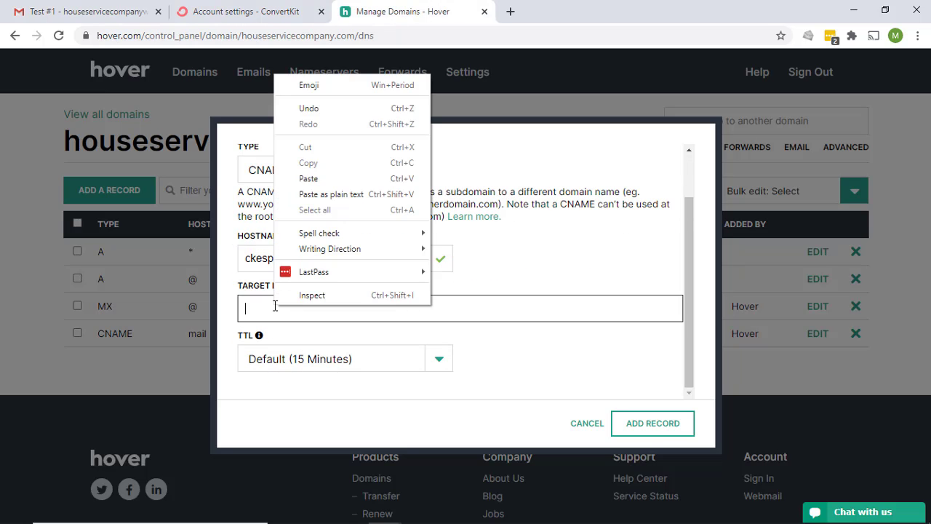
{"action": "left_click", "coordinate": [320, 179]}
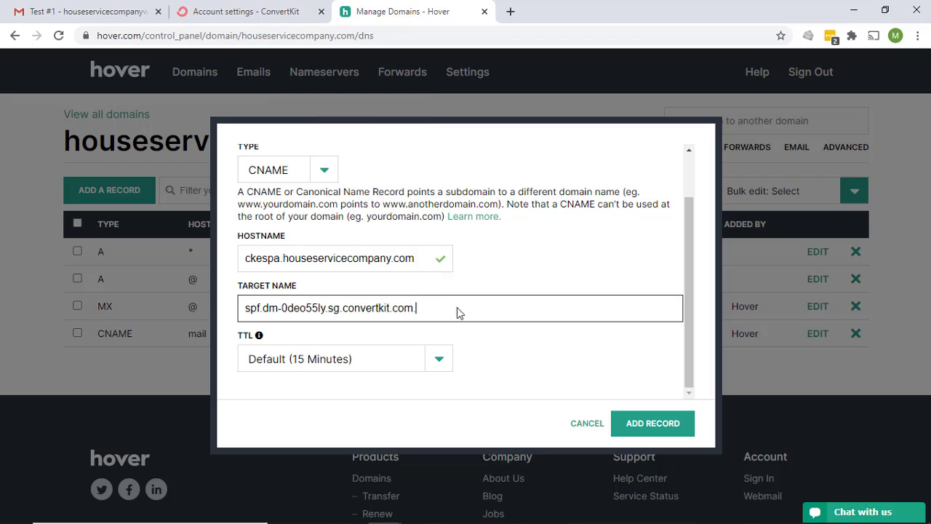
{"action": "left_click", "coordinate": [645, 422]}
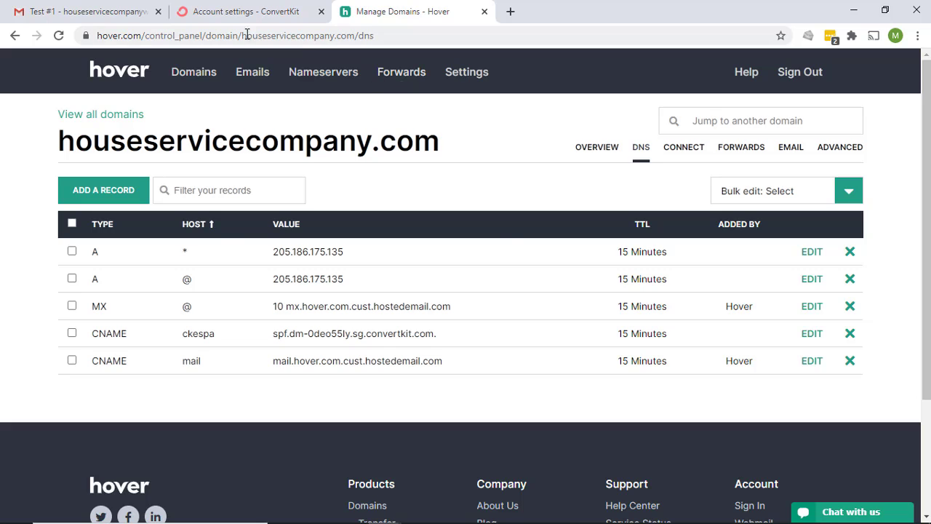
{"action": "left_click", "coordinate": [229, 13]}
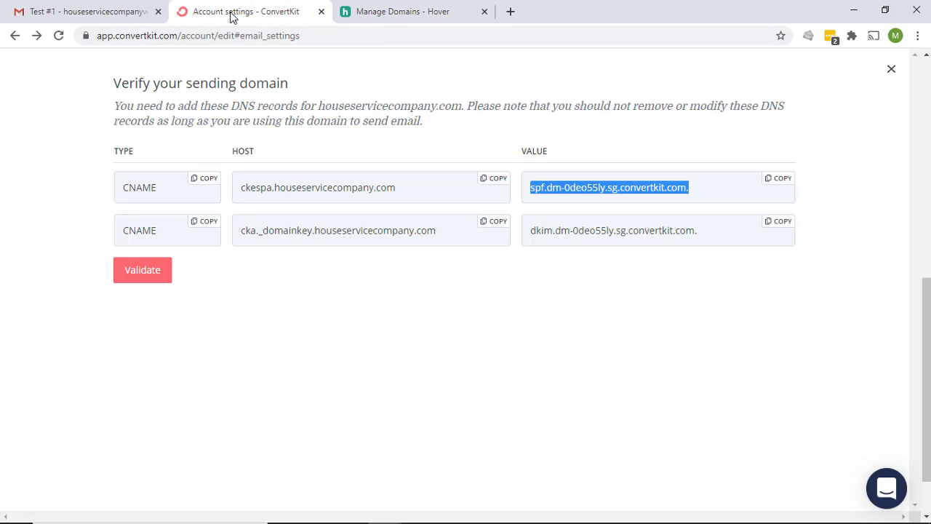
Start another CNAME record in Hover with the cka._domainkey host copied from ConvertKit
{"action": "left_click", "coordinate": [494, 222]}
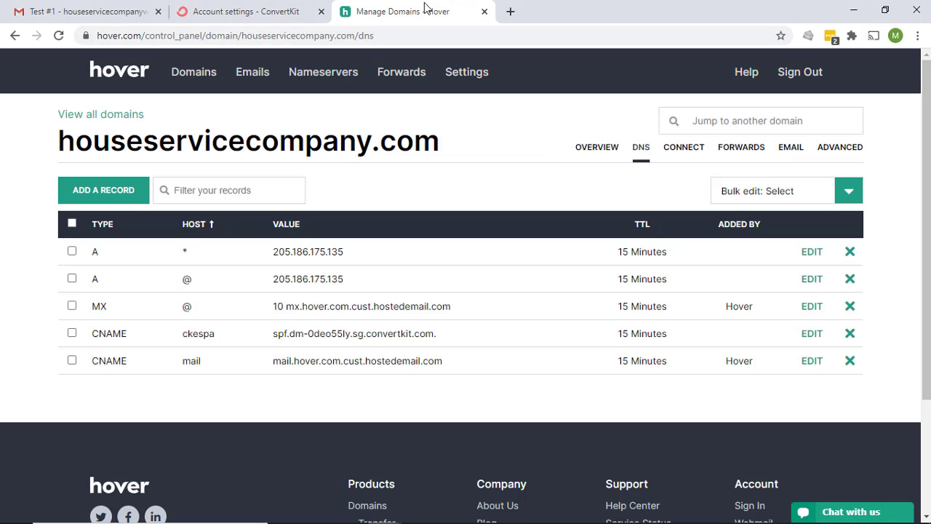
{"action": "left_click", "coordinate": [426, 10]}
{"action": "left_click", "coordinate": [113, 193]}
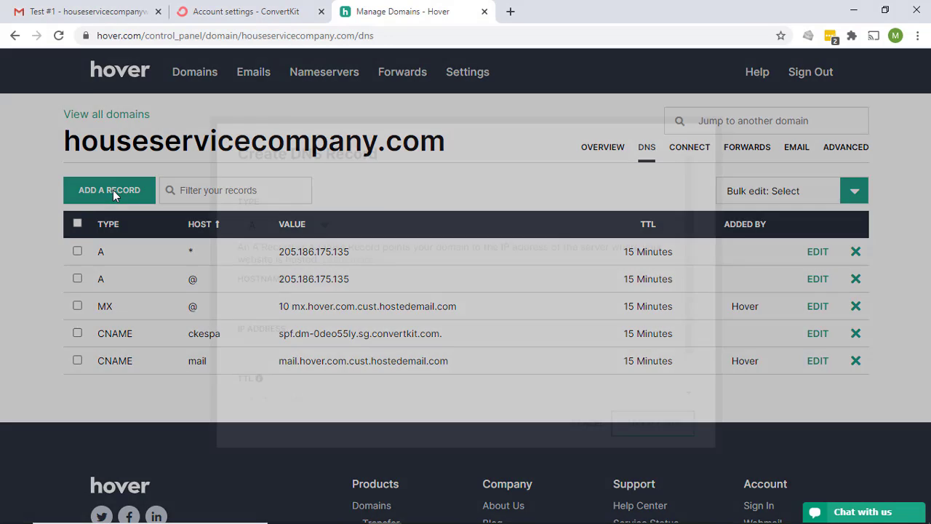
{"action": "left_click", "coordinate": [326, 225]}
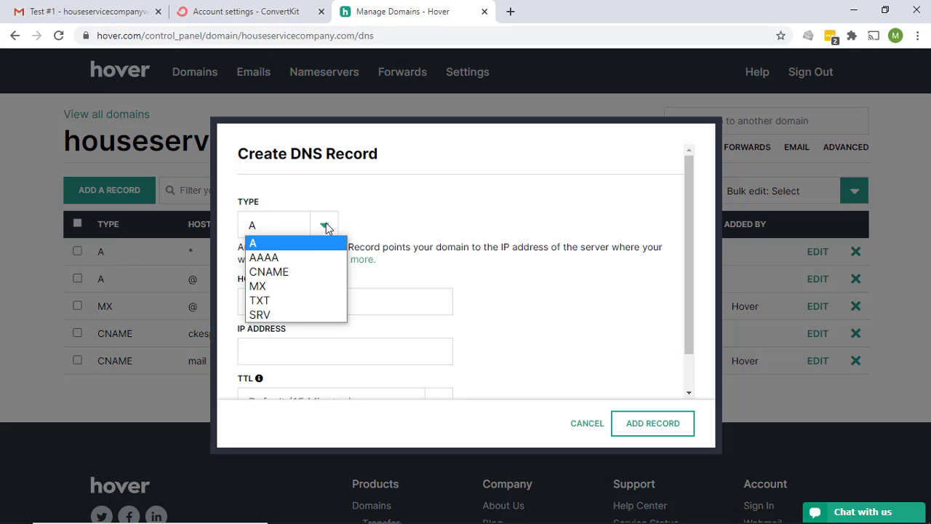
{"action": "left_click", "coordinate": [290, 271]}
{"action": "right_click", "coordinate": [290, 310]}
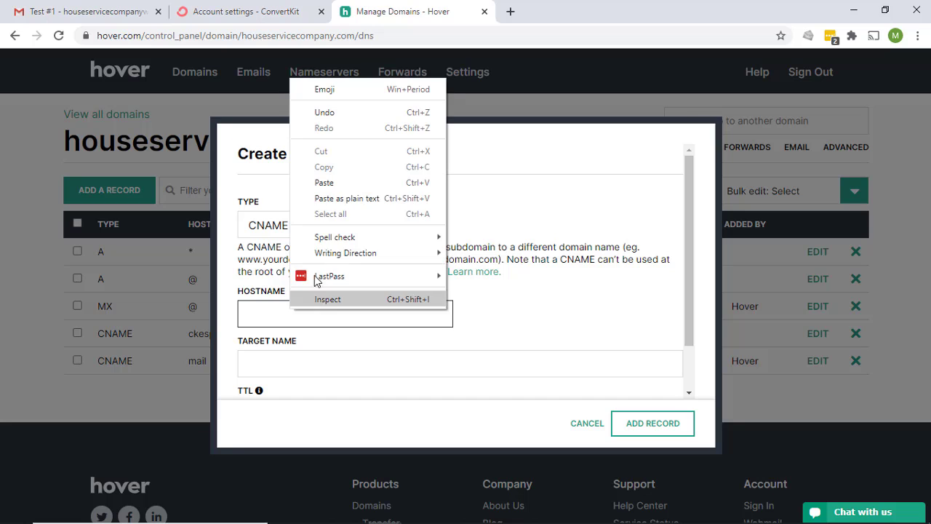
{"action": "left_click", "coordinate": [344, 186]}
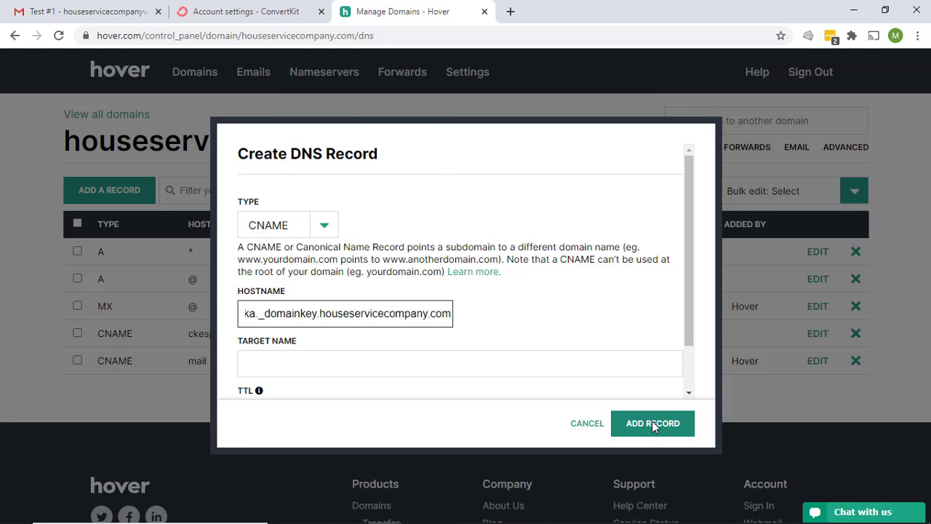
Set its target to dkim.dm-0deo55ly.sg.convertkit.com and save the cka._domainkey record
{"action": "left_click", "coordinate": [304, 11]}
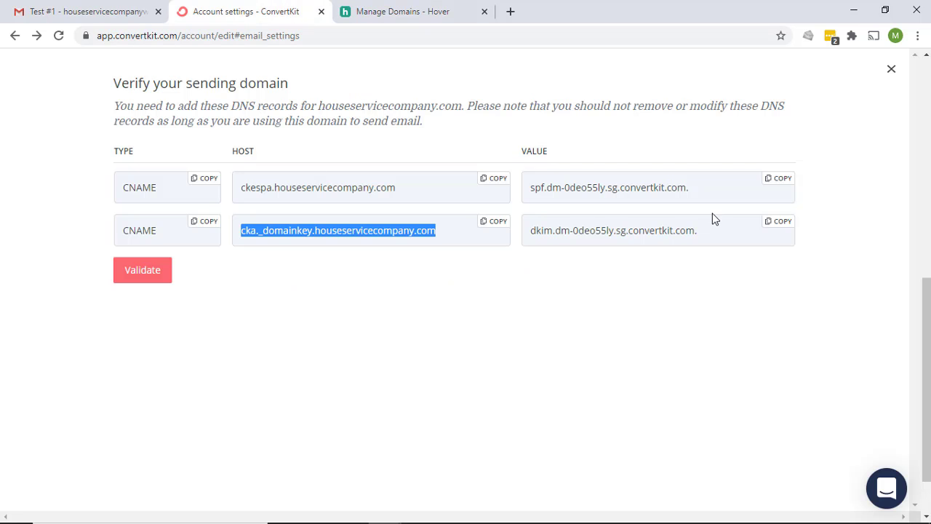
{"action": "left_click", "coordinate": [778, 222]}
{"action": "left_click", "coordinate": [427, 12]}
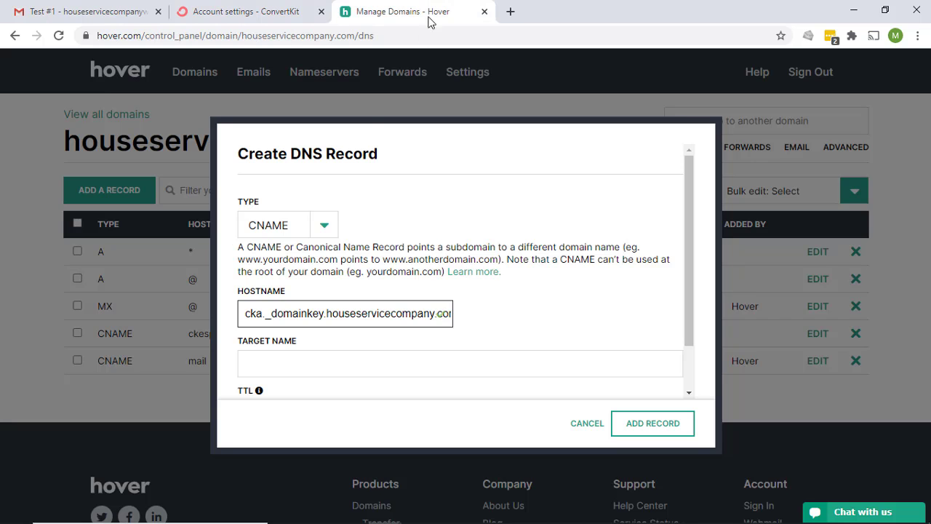
{"action": "left_click", "coordinate": [267, 368]}
{"action": "right_click", "coordinate": [269, 369]}
{"action": "left_click", "coordinate": [324, 244]}
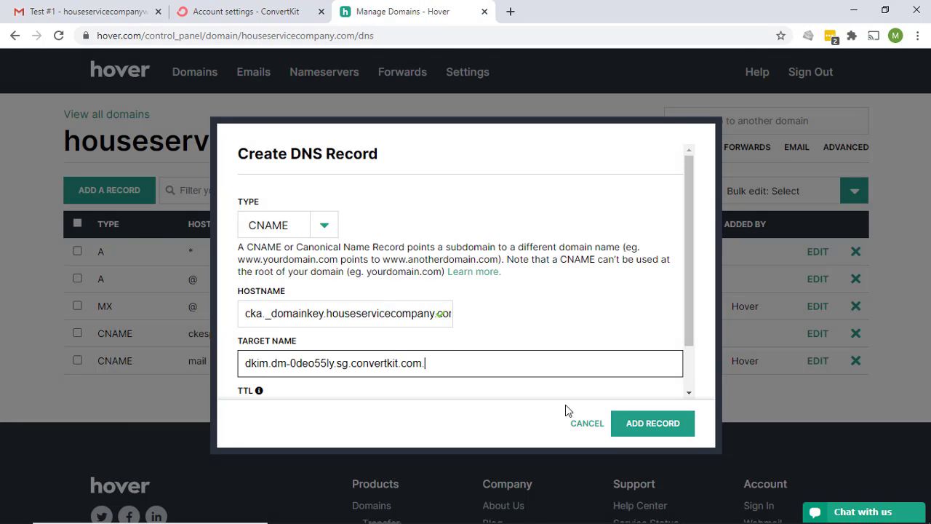
{"action": "left_click", "coordinate": [645, 425]}
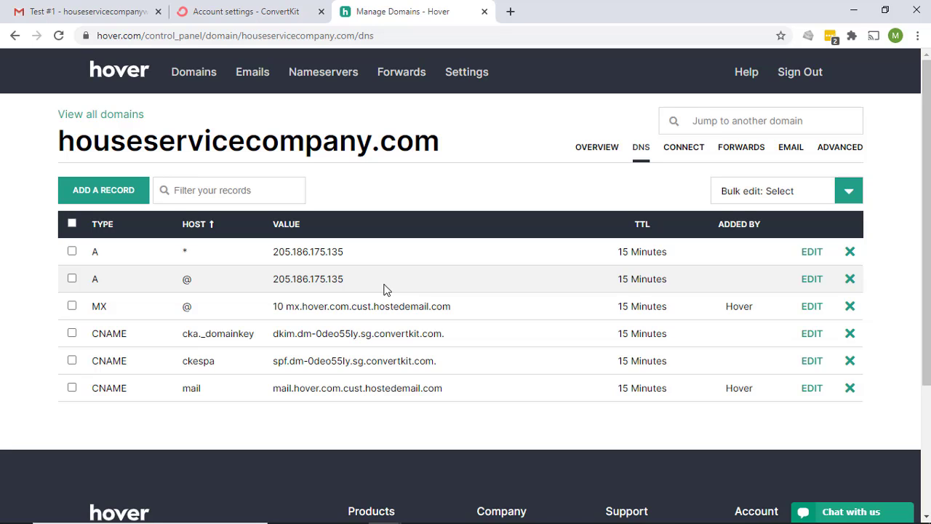
{"action": "key", "text": "ctrl+shift+Tab"}
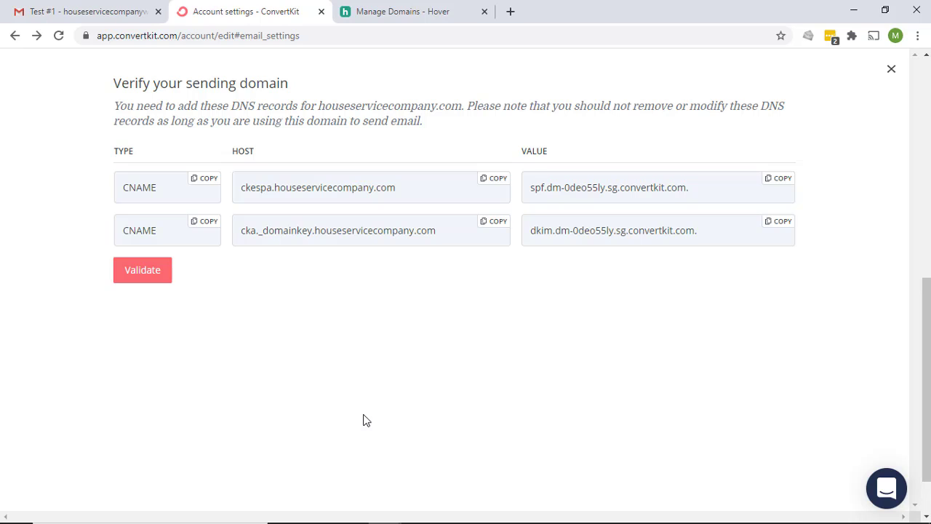
Validate houseservicecompany.com's DNS records, close the confirmation and scroll back to the top of Email Settings
{"action": "left_click", "coordinate": [145, 270]}
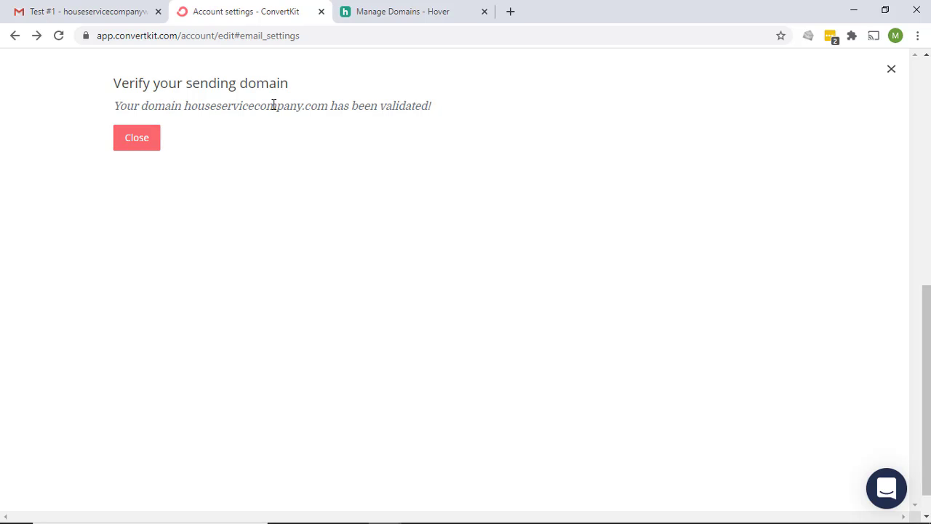
{"action": "left_click", "coordinate": [152, 146]}
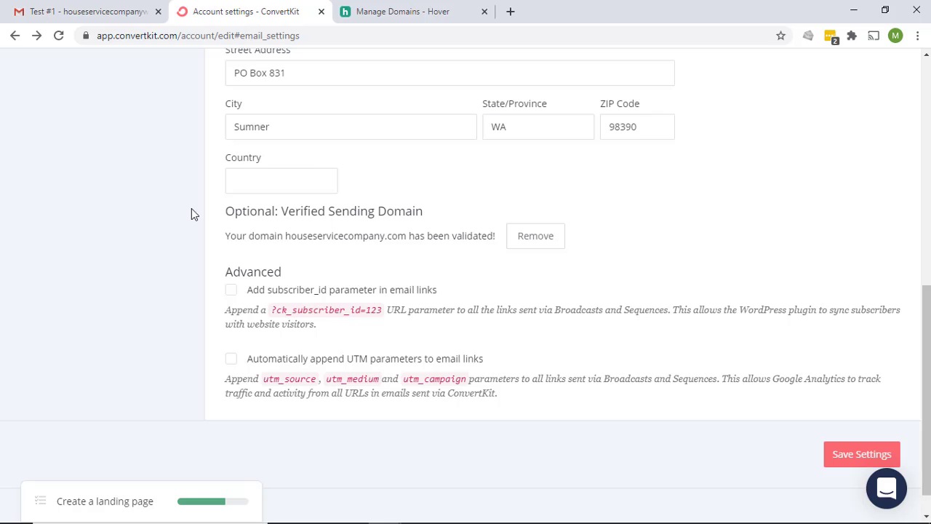
{"action": "scroll", "coordinate": [191, 208], "scroll_direction": "up", "scroll_amount": 7}
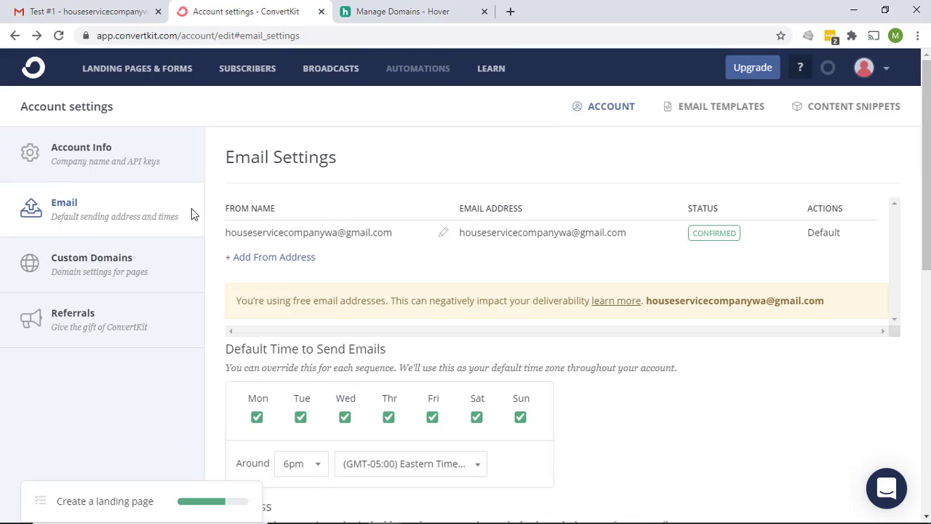
Create a new broadcast with subject 'Test #2' and body 'this is test #2'
{"action": "left_click", "coordinate": [338, 72]}
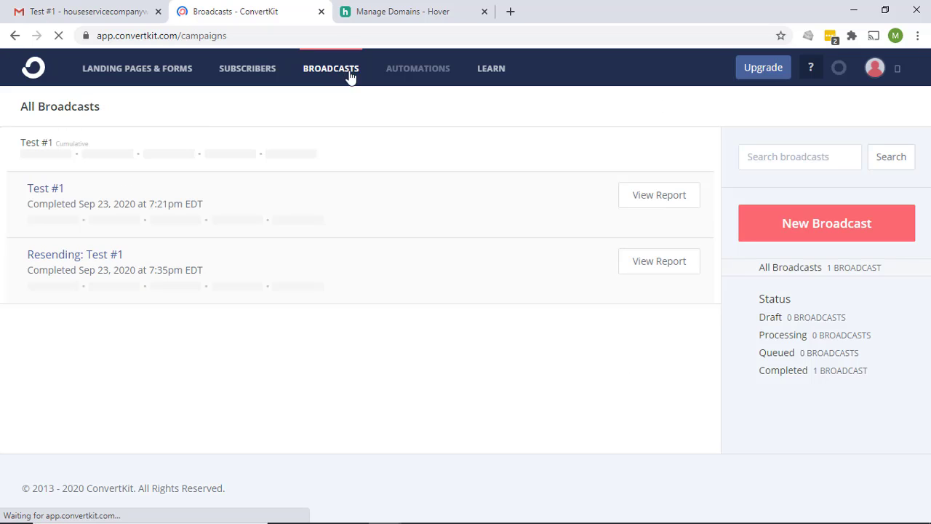
{"action": "left_click", "coordinate": [837, 225]}
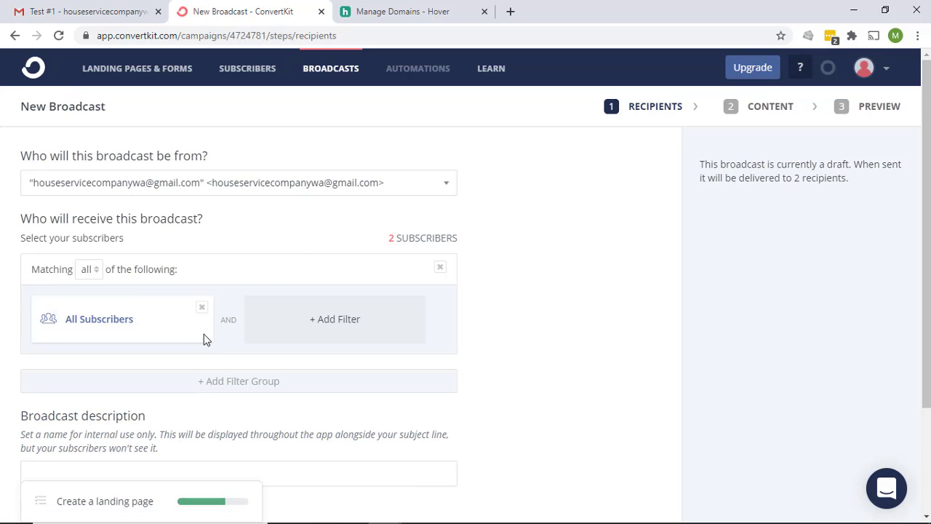
{"action": "scroll", "coordinate": [731, 291], "scroll_direction": "down", "scroll_amount": 2}
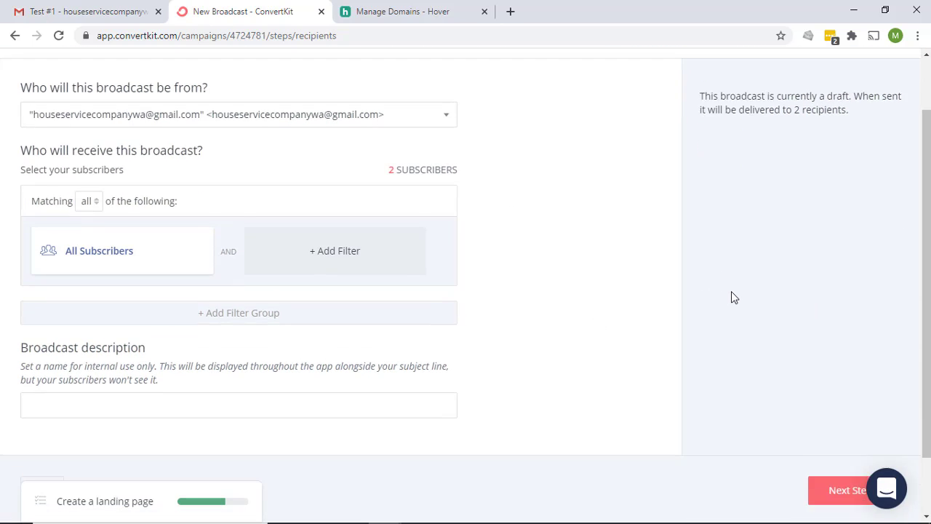
{"action": "left_click", "coordinate": [856, 421]}
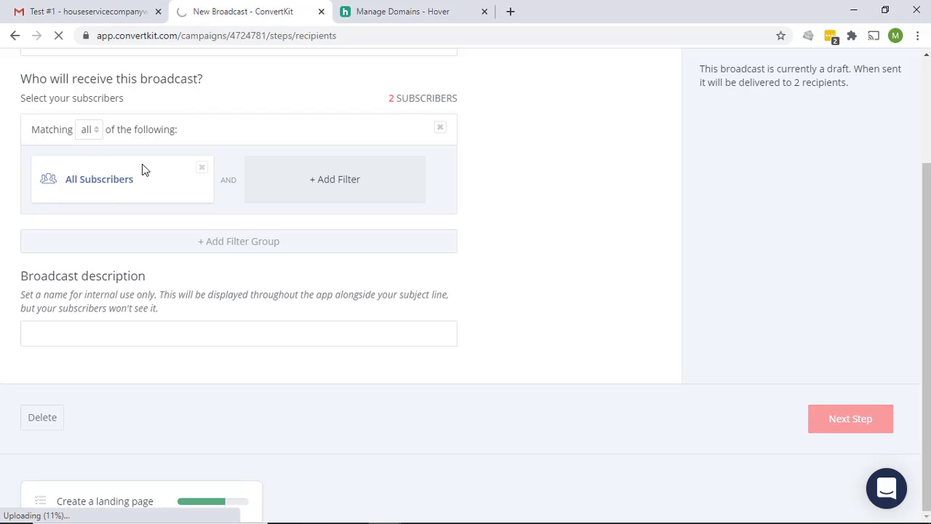
{"action": "key", "text": "BackSpace"}
{"action": "key", "text": "BackSpace"}
{"action": "key", "text": "BackSpace"}
{"action": "key", "text": "BackSpace"}
{"action": "key", "text": "BackSpace"}
{"action": "key", "text": "BackSpace"}
{"action": "key", "text": "BackSpace"}
{"action": "key", "text": "BackSpace"}
{"action": "key", "text": "BackSpace"}
{"action": "key", "text": "BackSpace"}
{"action": "key", "text": "BackSpace"}
{"action": "key", "text": "BackSpace"}
{"action": "key", "text": "BackSpace"}
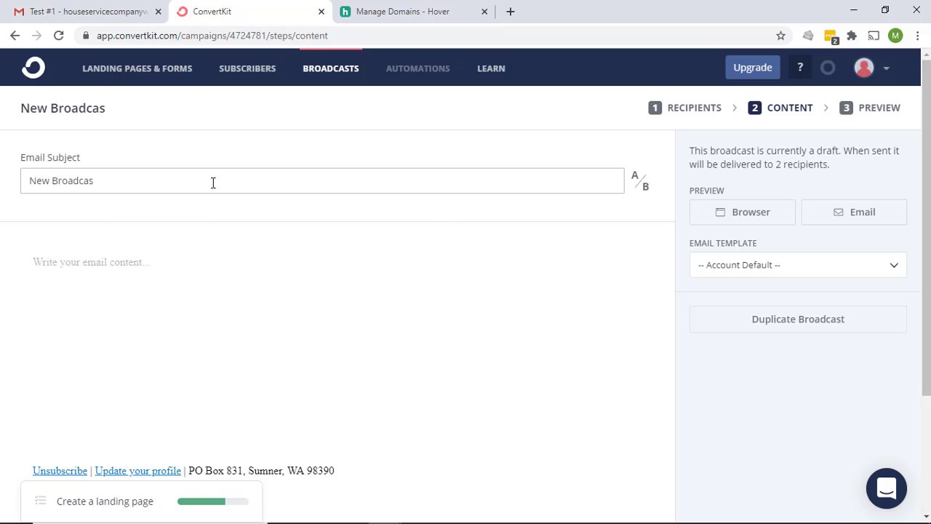
{"action": "type", "text": "Tes"}
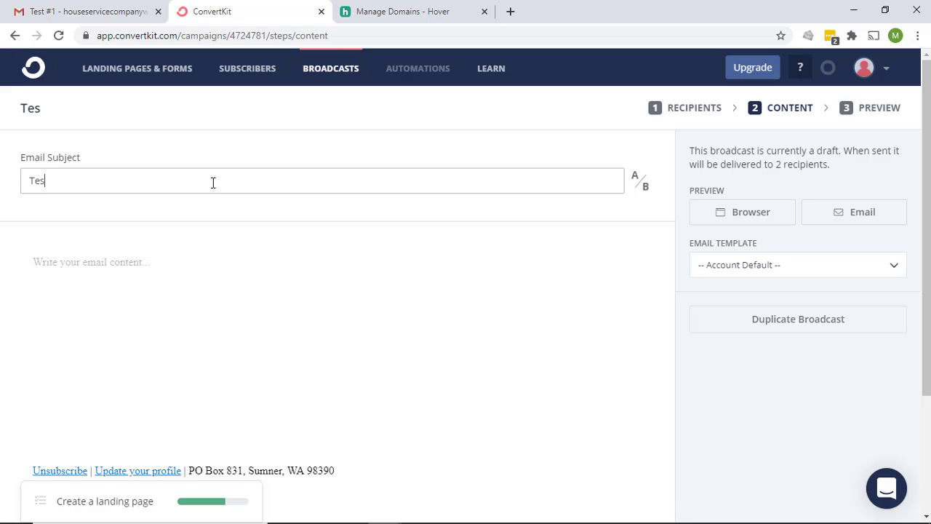
{"action": "type", "text": "t #2"}
{"action": "left_click", "coordinate": [215, 268]}
{"action": "type", "text": "this is test "}
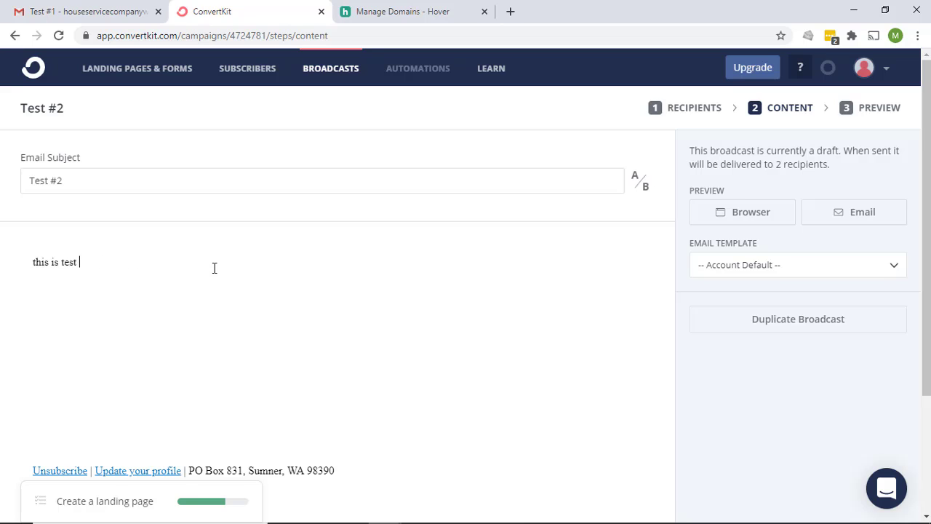
{"action": "type", "text": "#2"}
Send Test #2 to both subscribers and refresh the broadcast list to check its status
{"action": "scroll", "coordinate": [318, 273], "scroll_direction": "down", "scroll_amount": 3}
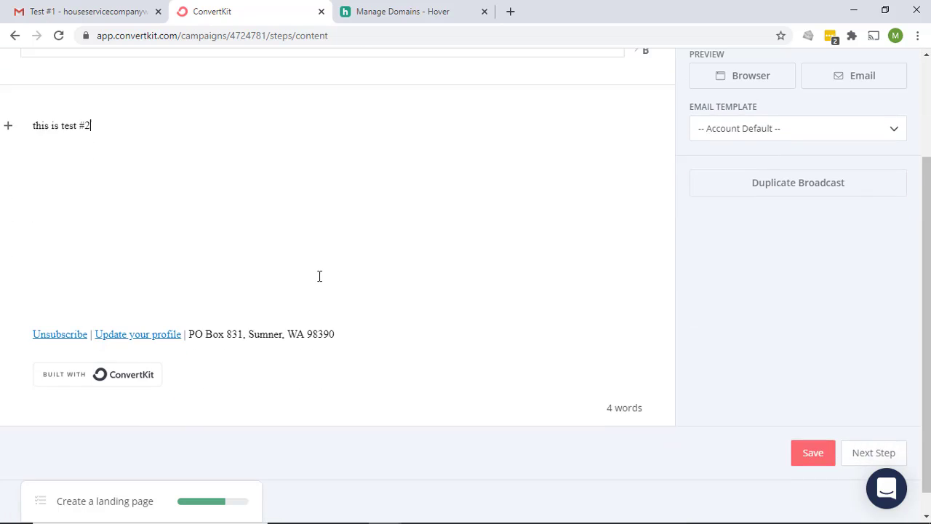
{"action": "left_click", "coordinate": [874, 432]}
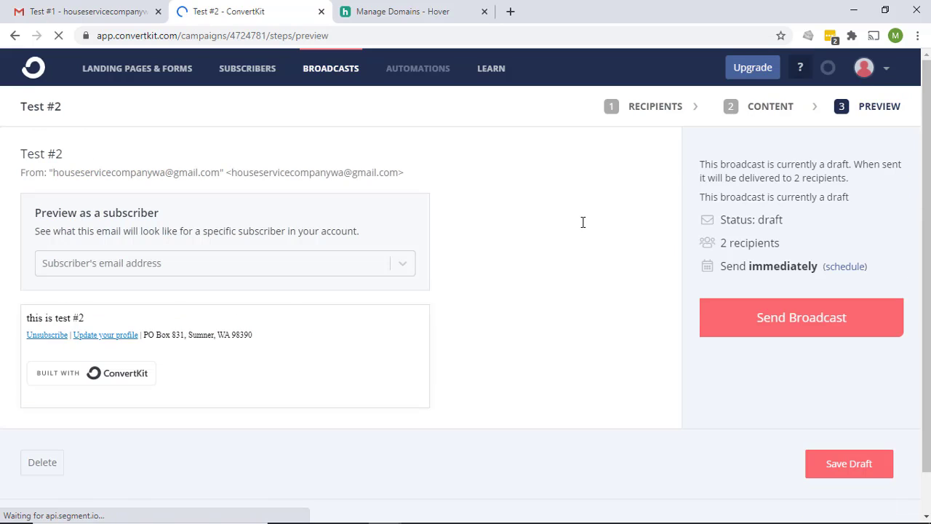
{"action": "left_click", "coordinate": [803, 327]}
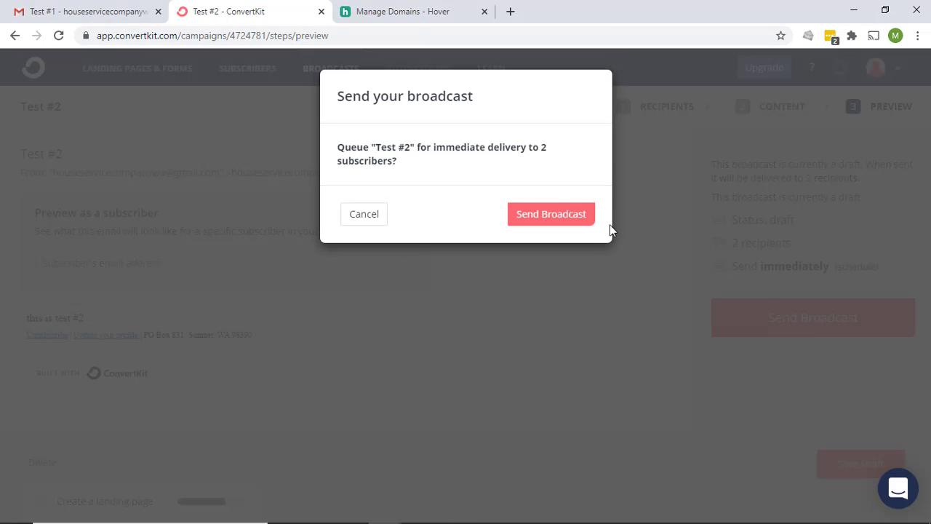
{"action": "left_click", "coordinate": [555, 221]}
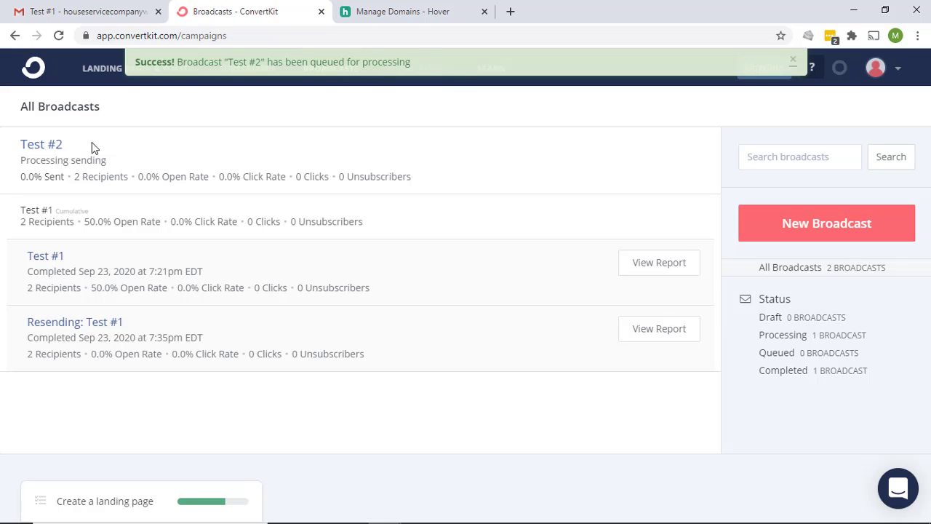
{"action": "left_click", "coordinate": [792, 61]}
{"action": "left_click", "coordinate": [58, 36]}
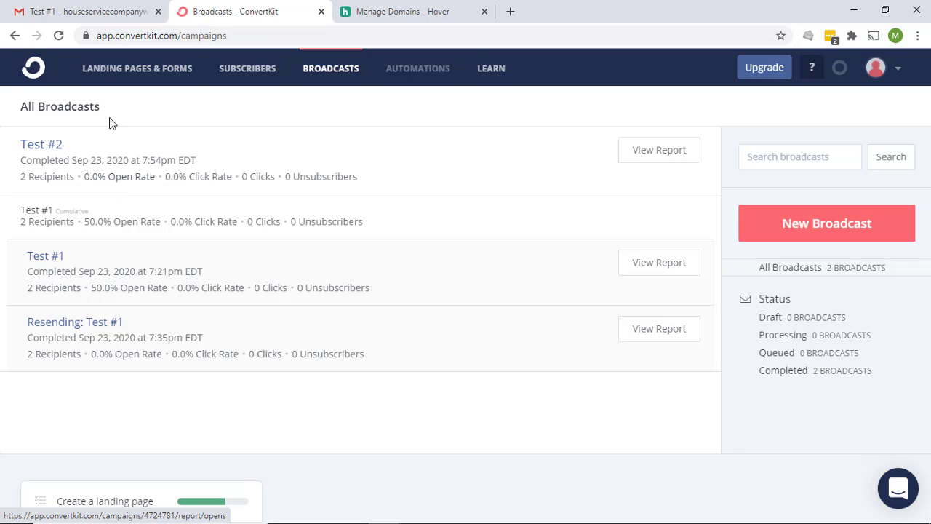
In Gmail, dismiss the permission prompt, open the Spam folder and open the Test #2 message
{"action": "left_click", "coordinate": [104, 14]}
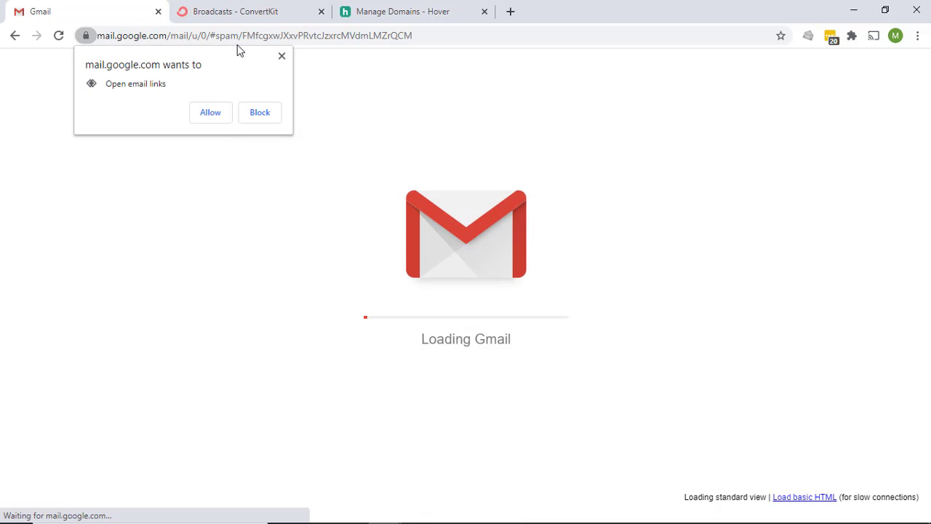
{"action": "left_click", "coordinate": [282, 57]}
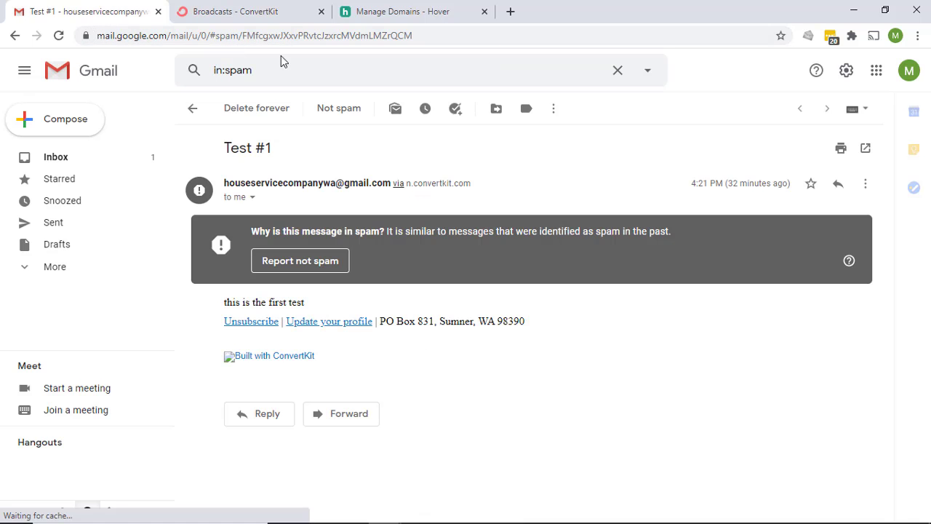
{"action": "left_click", "coordinate": [51, 160]}
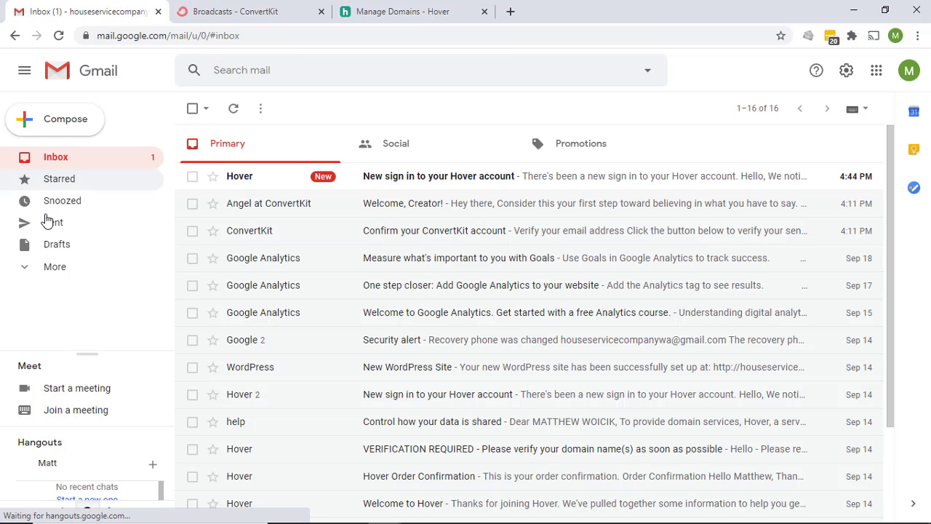
{"action": "left_click", "coordinate": [51, 267]}
{"action": "scroll", "coordinate": [58, 311], "scroll_direction": "down", "scroll_amount": 3}
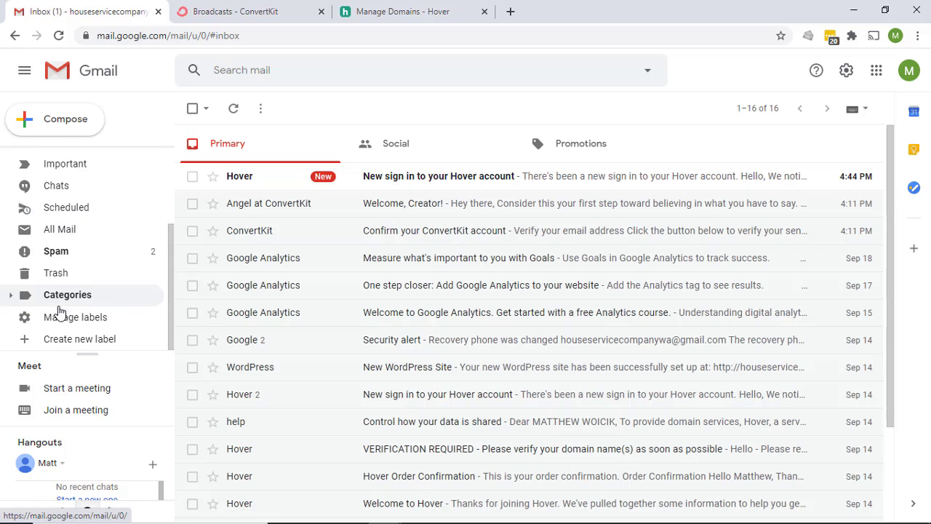
{"action": "left_click", "coordinate": [59, 252]}
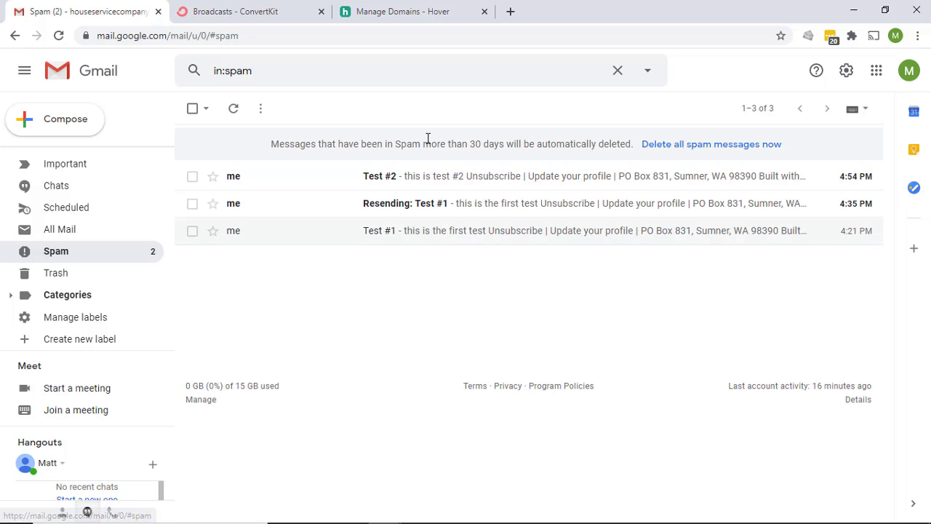
{"action": "left_click", "coordinate": [436, 187]}
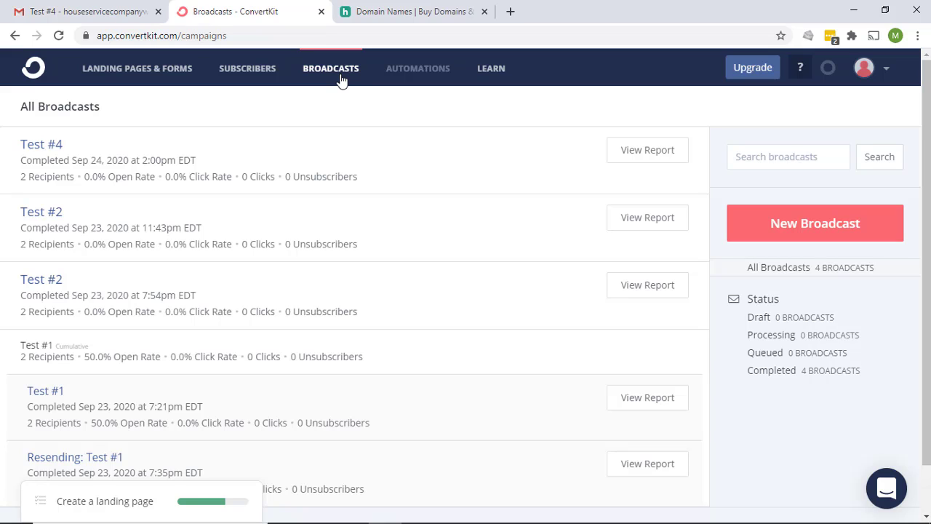
Open Email under Account settings from the avatar menu and scroll down the Email Settings page
{"action": "left_click", "coordinate": [865, 68]}
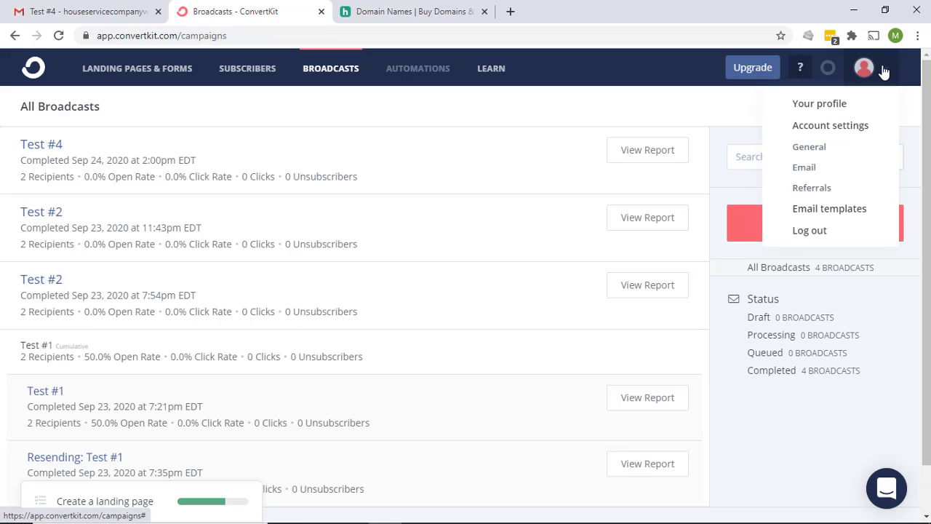
{"action": "left_click", "coordinate": [806, 168]}
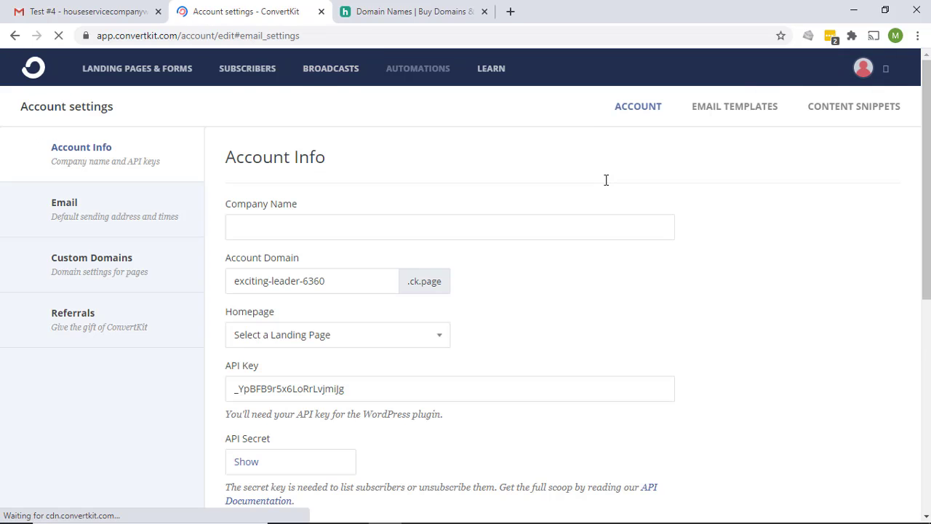
{"action": "scroll", "coordinate": [607, 190], "scroll_direction": "down", "scroll_amount": 3}
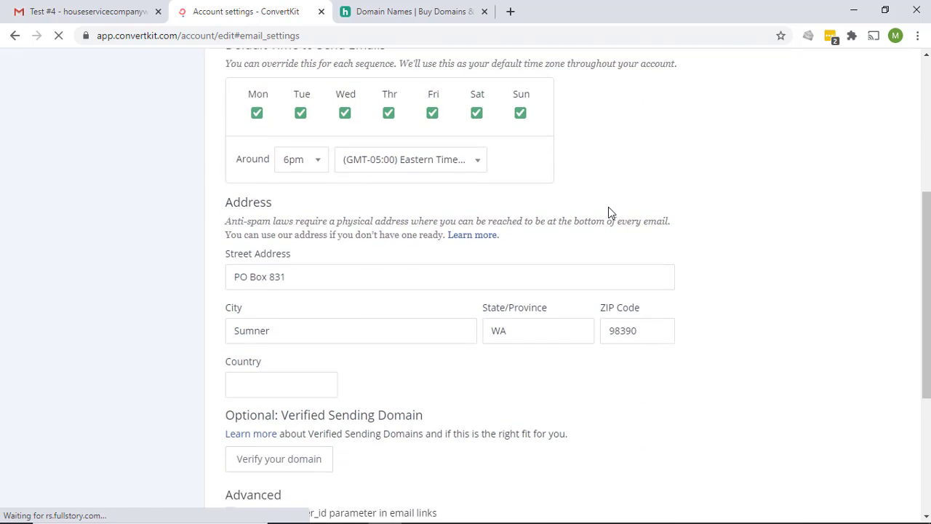
{"action": "scroll", "coordinate": [609, 211], "scroll_direction": "down", "scroll_amount": 3}
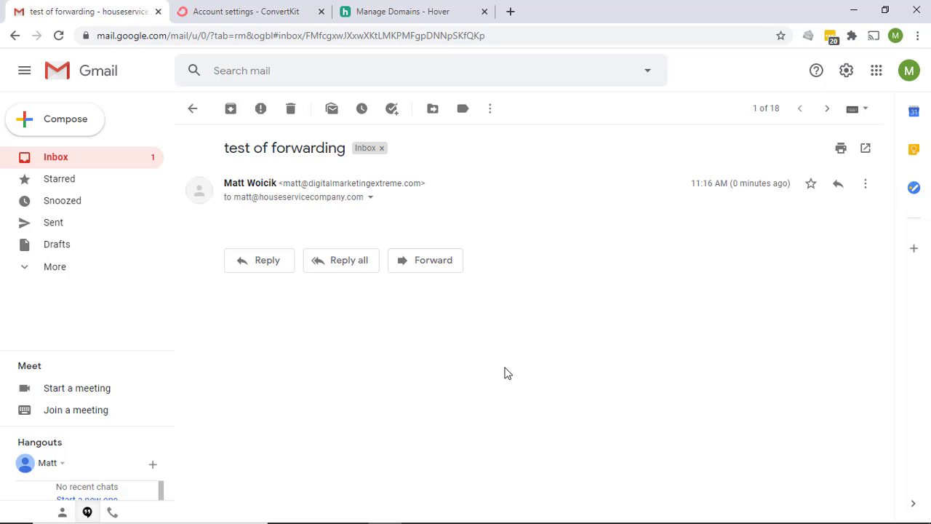
Switch from Gmail back to ConvertKit's Account settings tab
{"action": "left_click", "coordinate": [280, 10]}
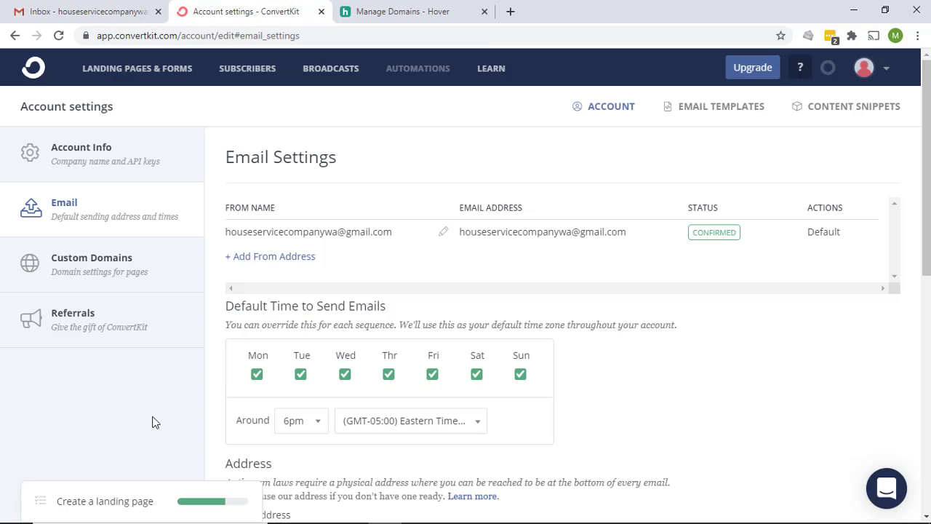
Add a from address with the sender's first name and houseservicecompany.com email address
{"action": "left_click", "coordinate": [281, 257]}
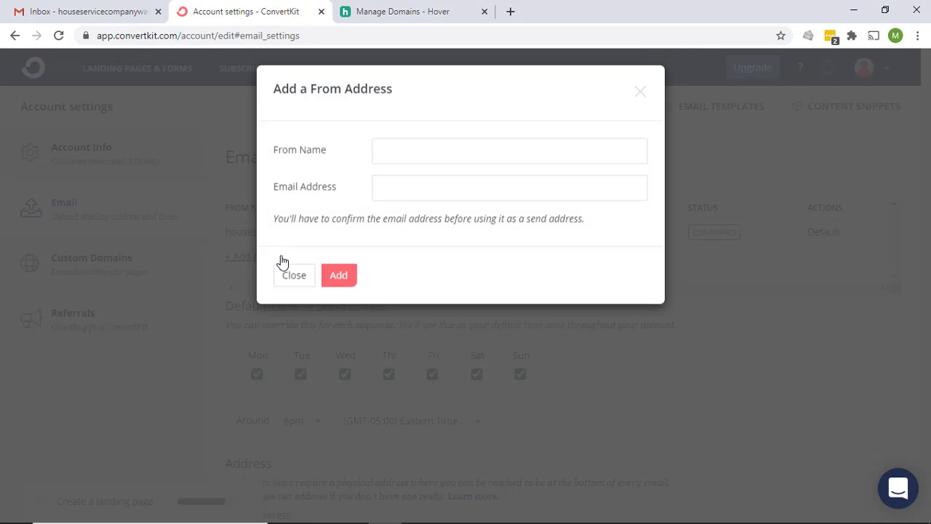
{"action": "left_click", "coordinate": [427, 150]}
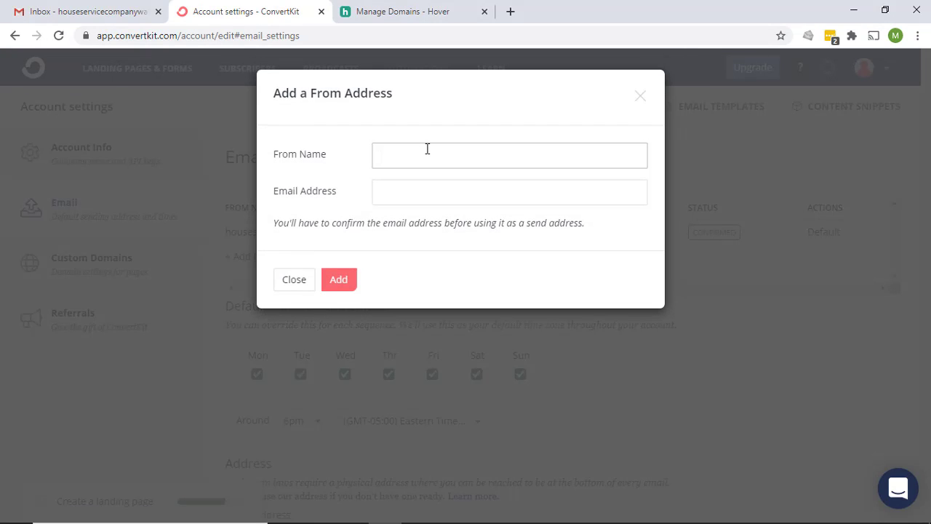
{"action": "type", "text": "Matt"}
{"action": "key", "text": "Tab"}
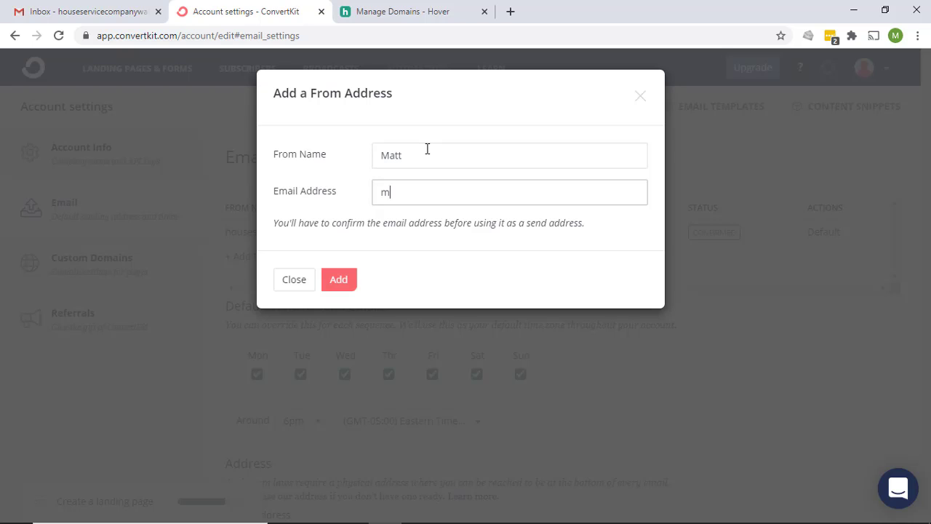
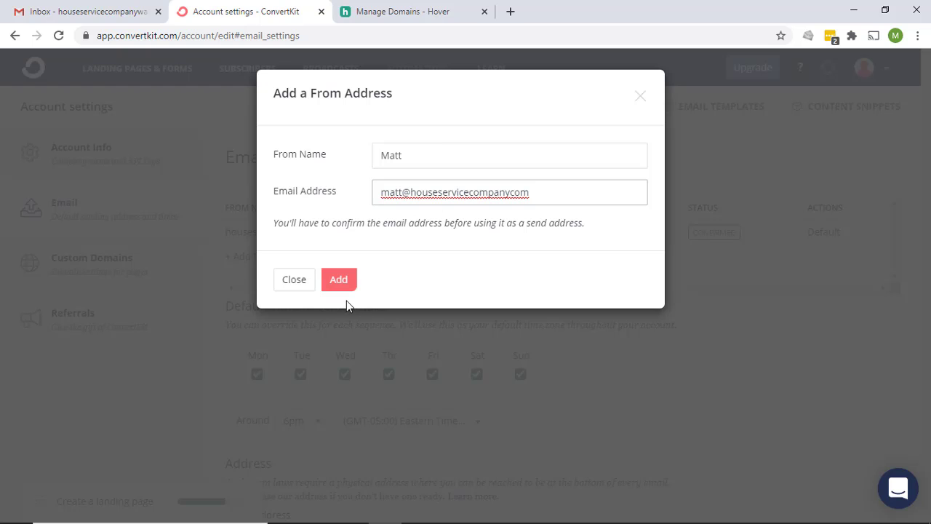
{"action": "left_click", "coordinate": [339, 280]}
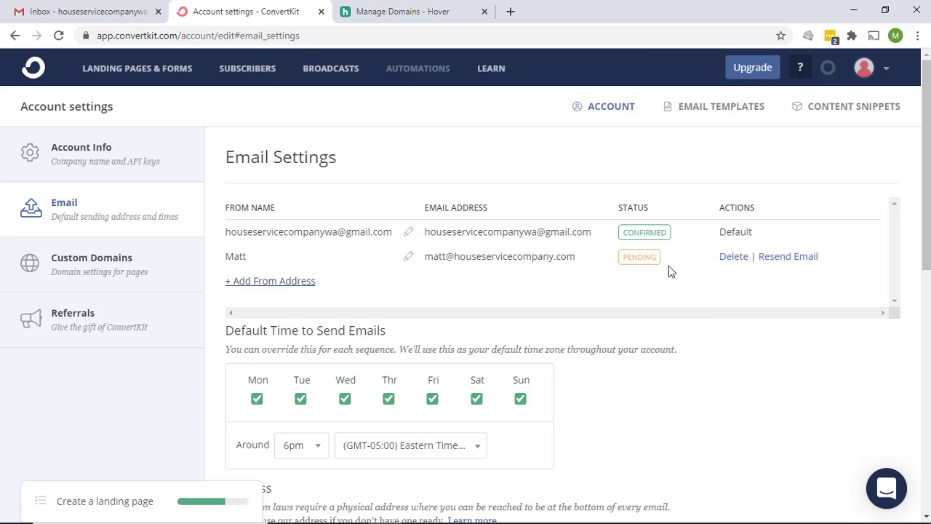
Open ConvertKit's verification email in Gmail and verify the houseservicecompany.com sending address
{"action": "left_click", "coordinate": [90, 16]}
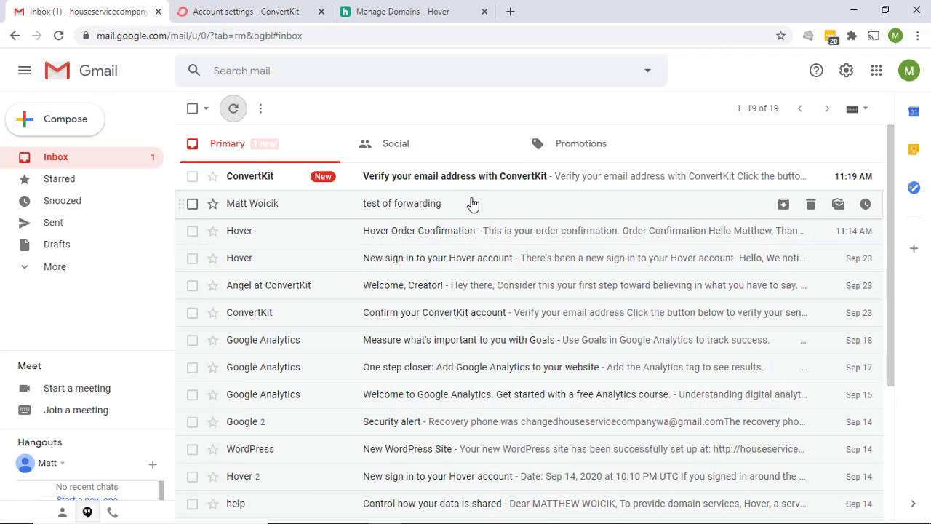
{"action": "left_click", "coordinate": [447, 178]}
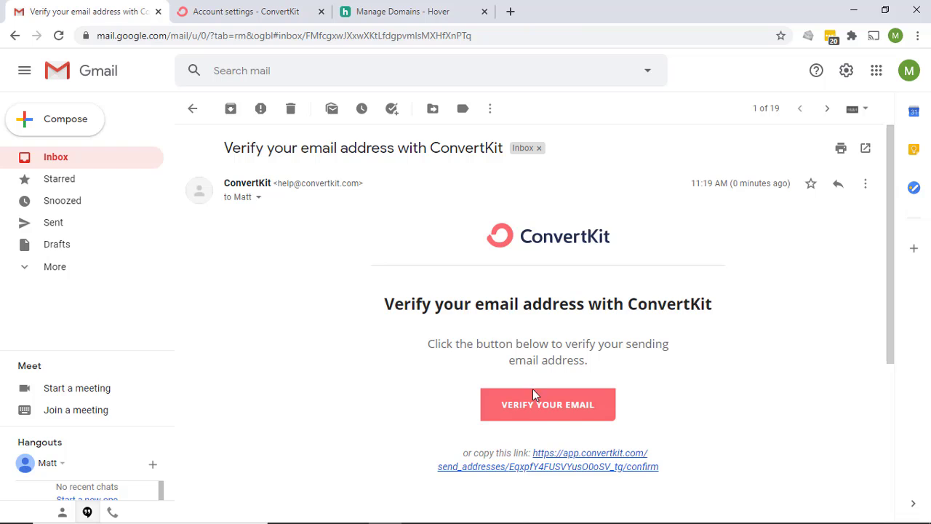
{"action": "left_click", "coordinate": [555, 412]}
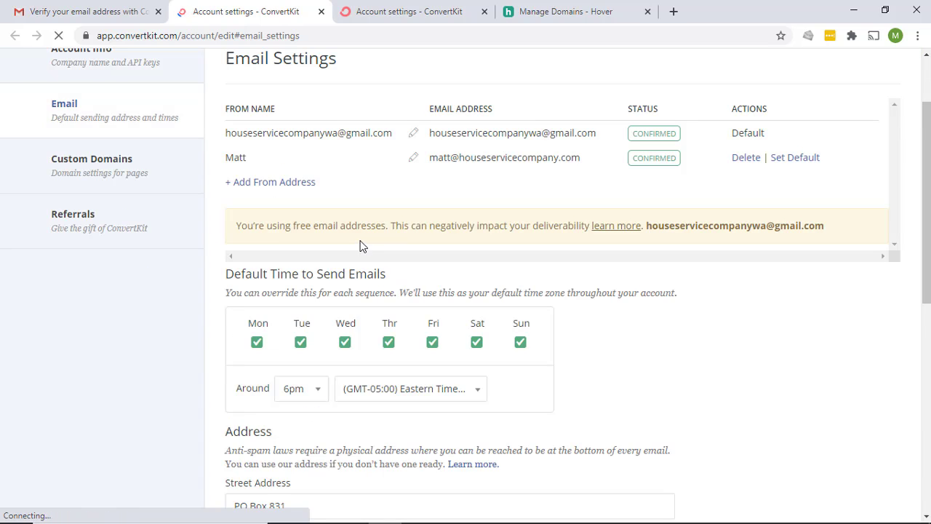
Make the houseservicecompany.com address the default sender and delete the Gmail from-address
{"action": "left_click", "coordinate": [795, 159]}
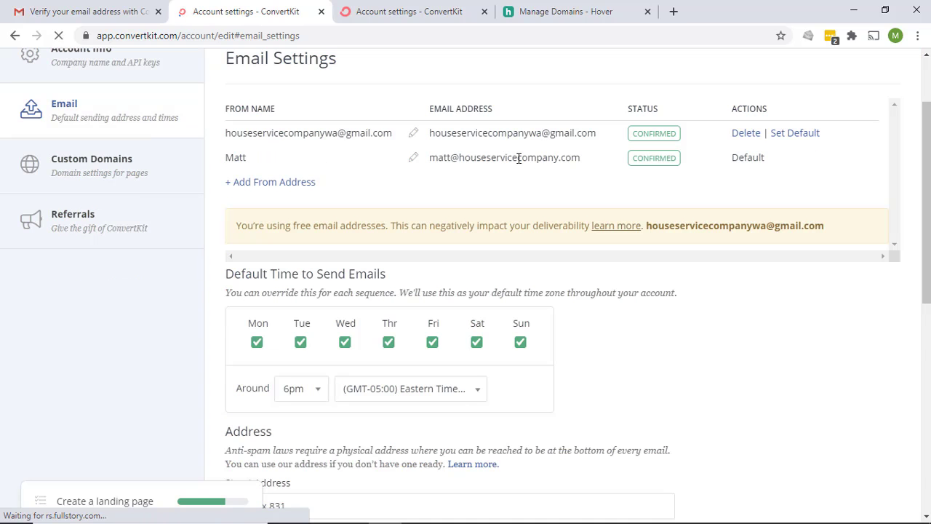
{"action": "scroll", "coordinate": [499, 193], "scroll_direction": "up", "scroll_amount": 1}
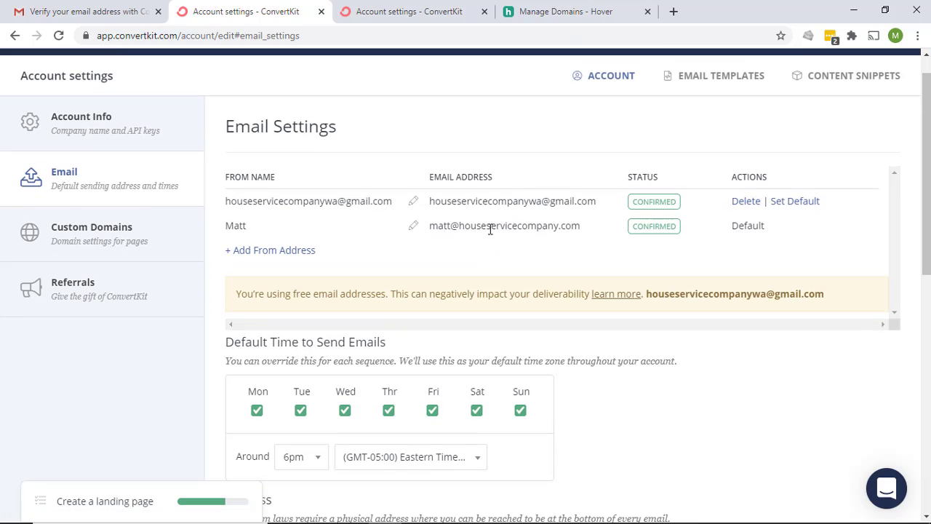
{"action": "left_click", "coordinate": [740, 204]}
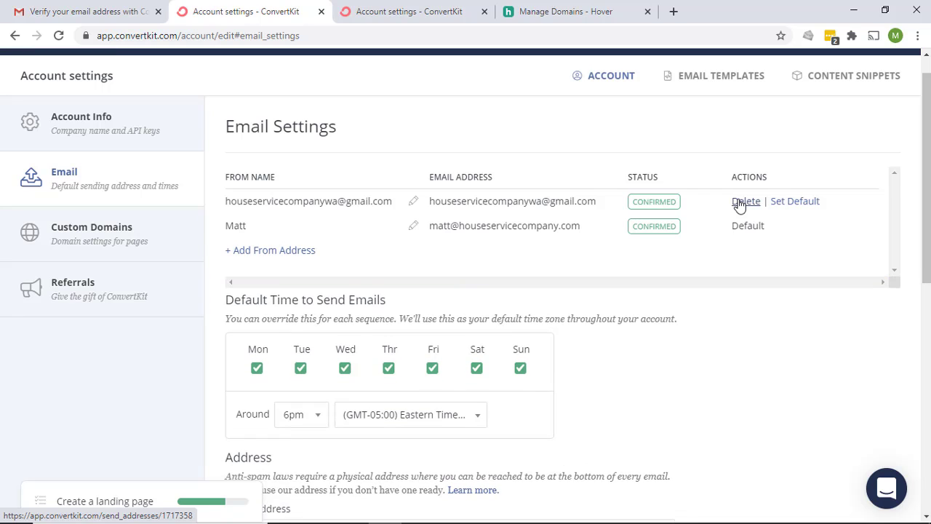
{"action": "left_click", "coordinate": [740, 204]}
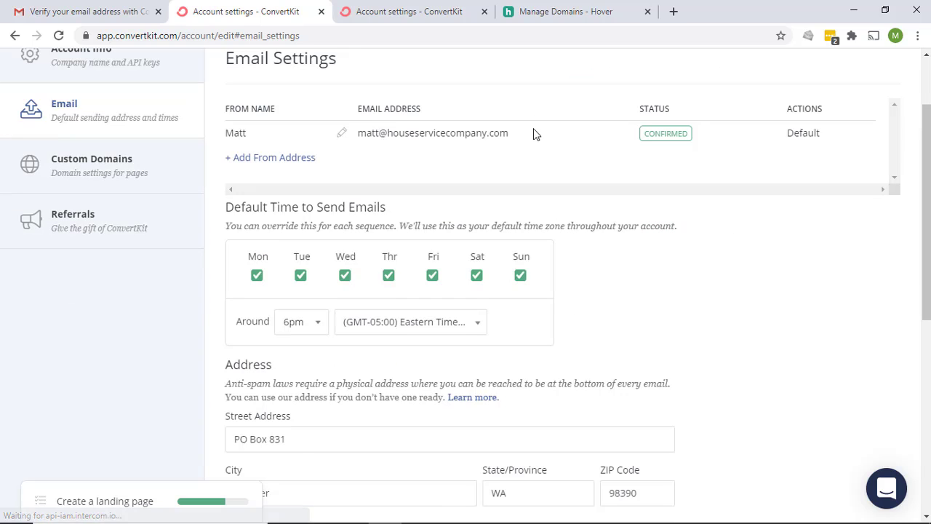
{"action": "scroll", "coordinate": [531, 136], "scroll_direction": "up", "scroll_amount": 1}
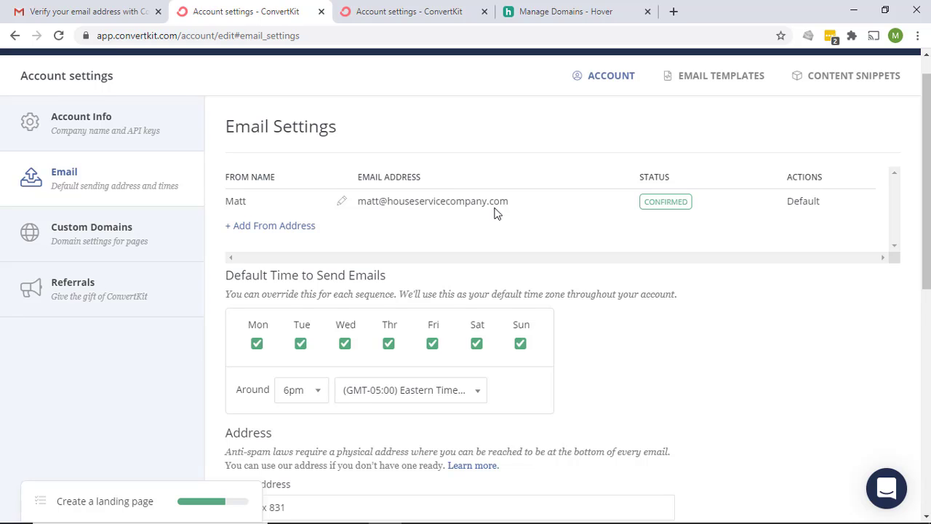
{"action": "scroll", "coordinate": [497, 213], "scroll_direction": "down", "scroll_amount": 1}
{"action": "scroll", "coordinate": [495, 211], "scroll_direction": "down", "scroll_amount": 3}
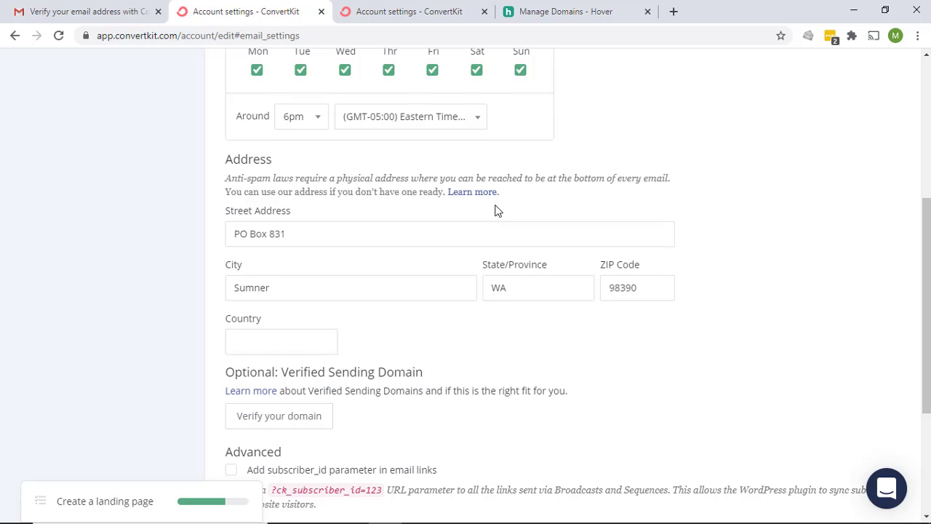
{"action": "scroll", "coordinate": [494, 210], "scroll_direction": "down", "scroll_amount": 1}
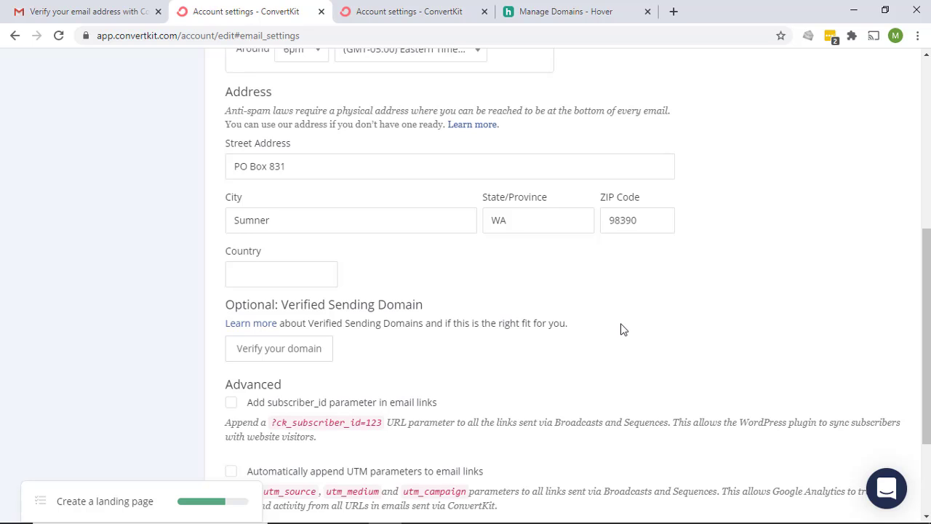
{"action": "scroll", "coordinate": [621, 329], "scroll_direction": "up", "scroll_amount": 5}
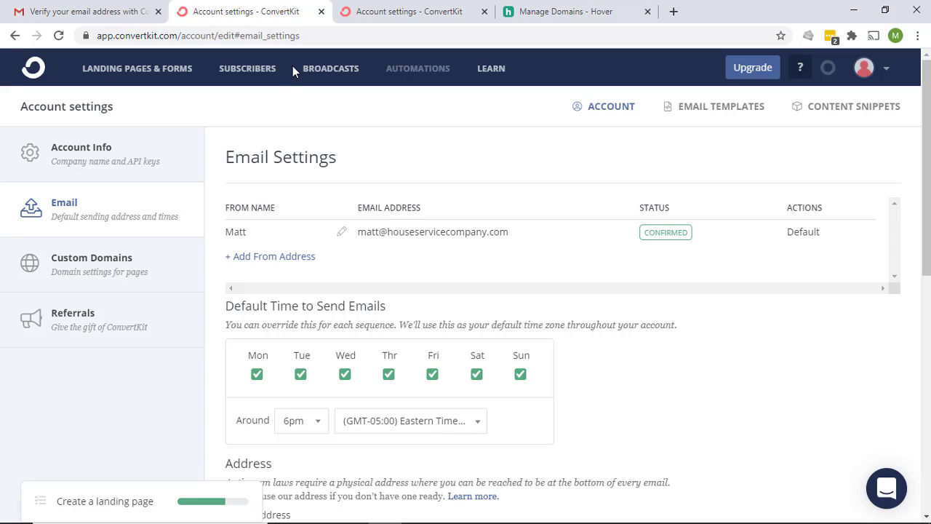
Start a new broadcast from the Broadcasts list and continue to its content step
{"action": "left_click", "coordinate": [350, 73]}
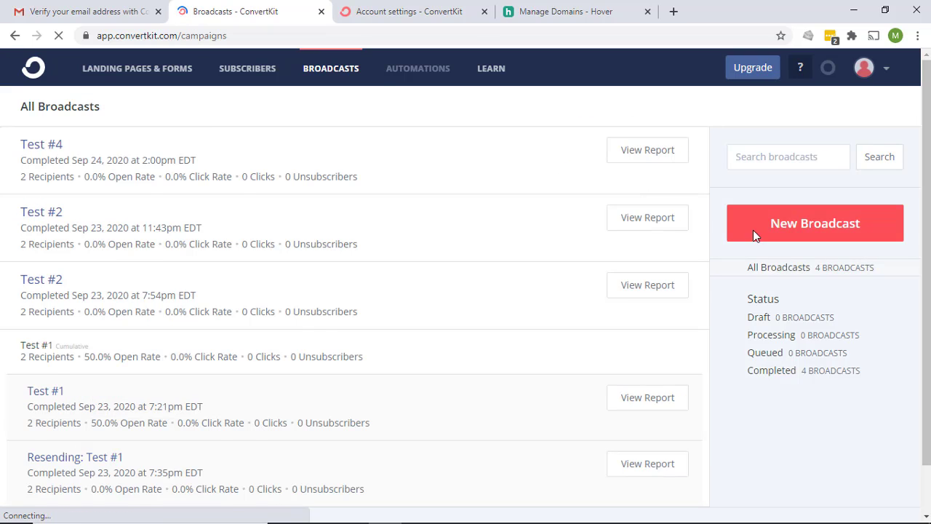
{"action": "left_click", "coordinate": [817, 218]}
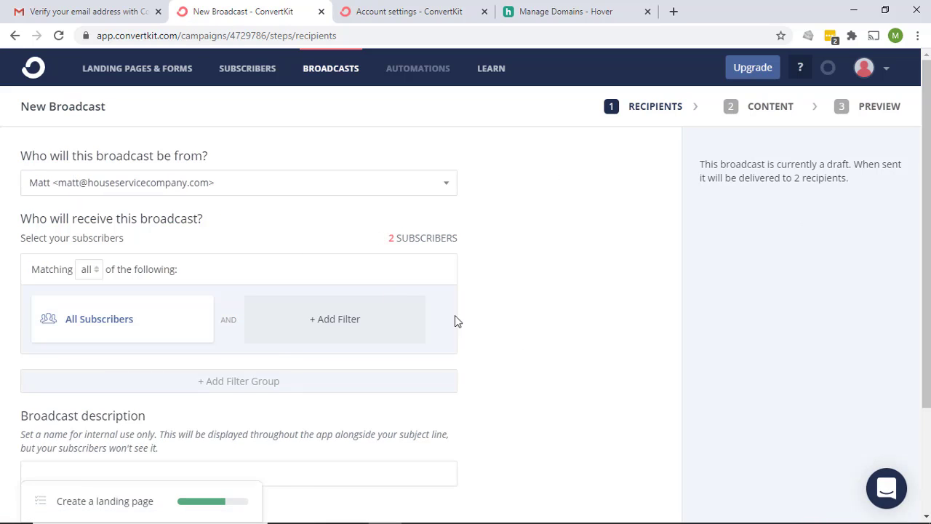
{"action": "scroll", "coordinate": [732, 382], "scroll_direction": "down", "scroll_amount": 3}
{"action": "left_click", "coordinate": [859, 429]}
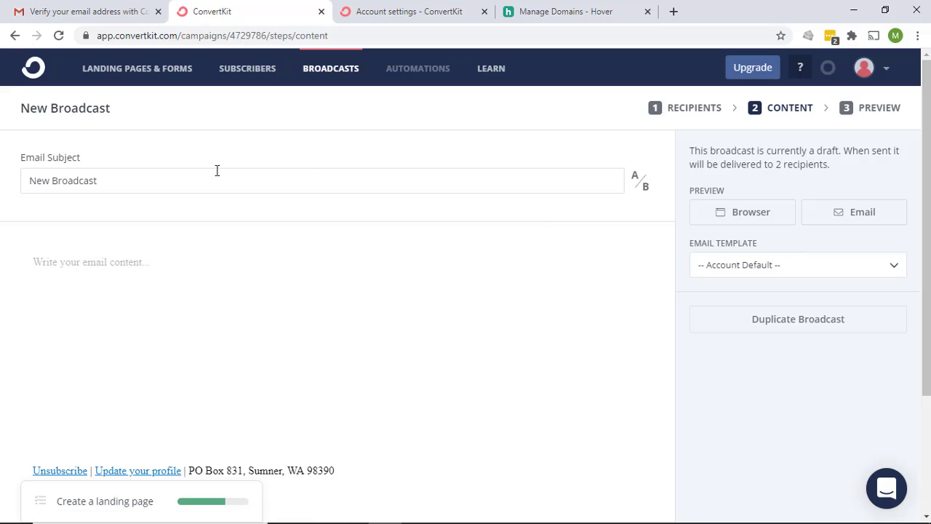
Set the subject to 'Test #5 - new from' and the body to 'this is a test #5'
{"action": "left_click_drag", "start_coordinate": [117, 182], "coordinate": [2, 197]}
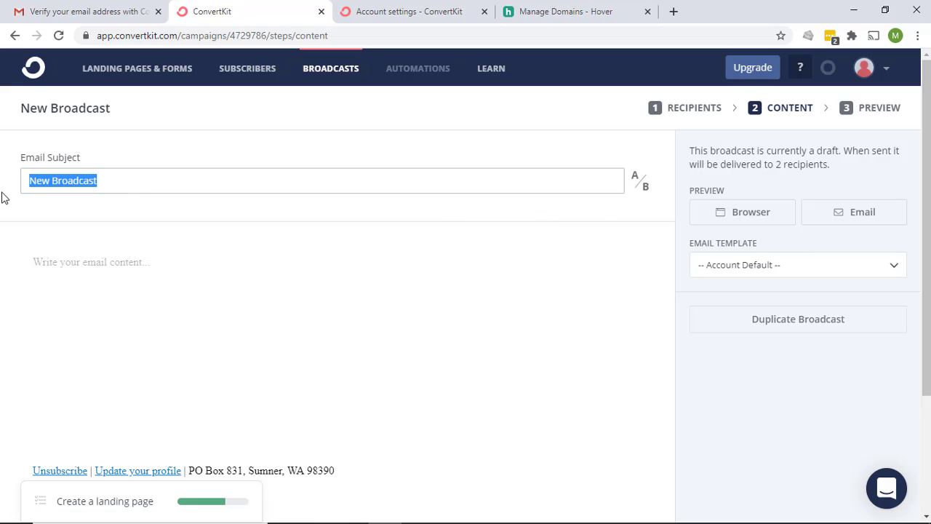
{"action": "type", "text": "Test"}
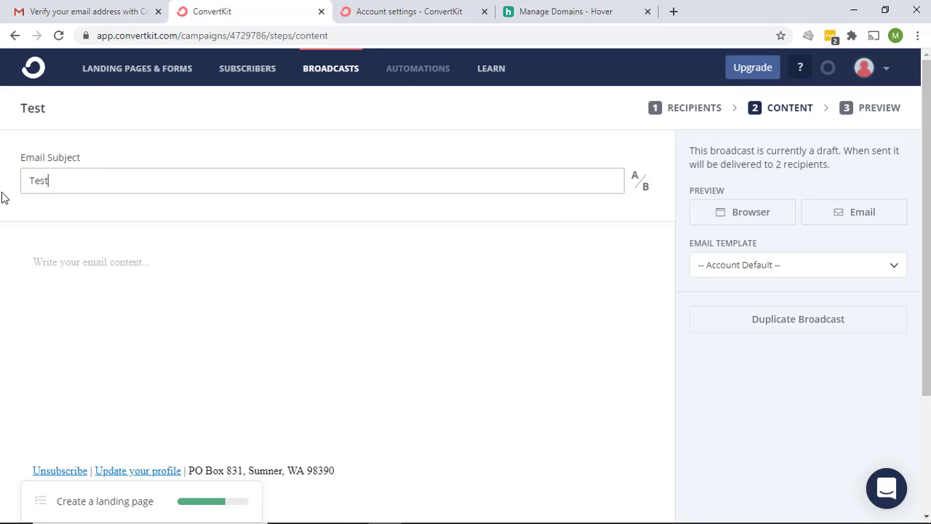
{"action": "type", "text": " #5 - new from"}
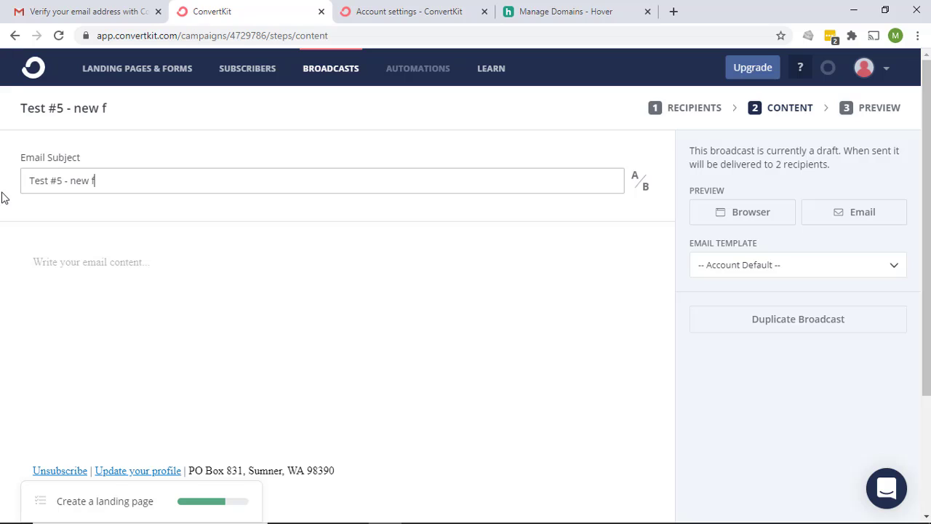
{"action": "left_click", "coordinate": [4, 198]}
{"action": "left_click", "coordinate": [265, 303]}
{"action": "type", "text": "this is a test #5"}
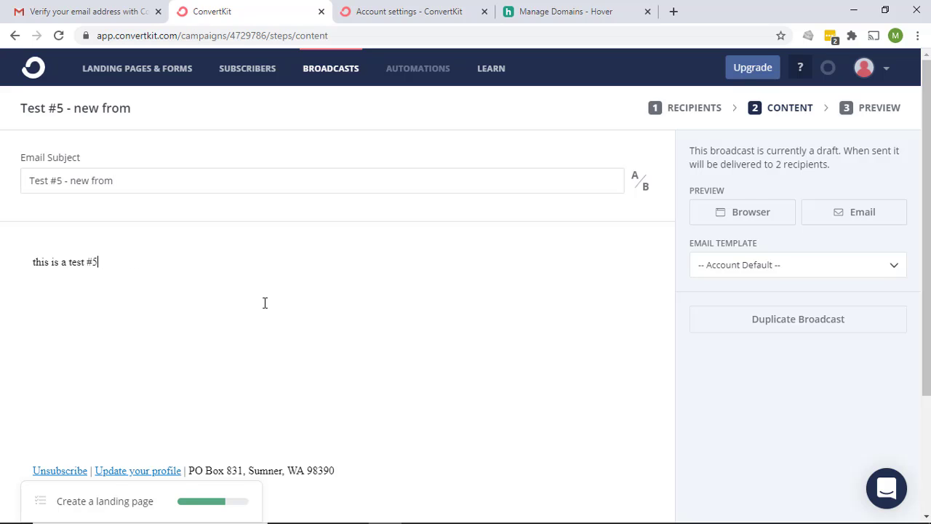
{"action": "scroll", "coordinate": [366, 293], "scroll_direction": "down", "scroll_amount": 3}
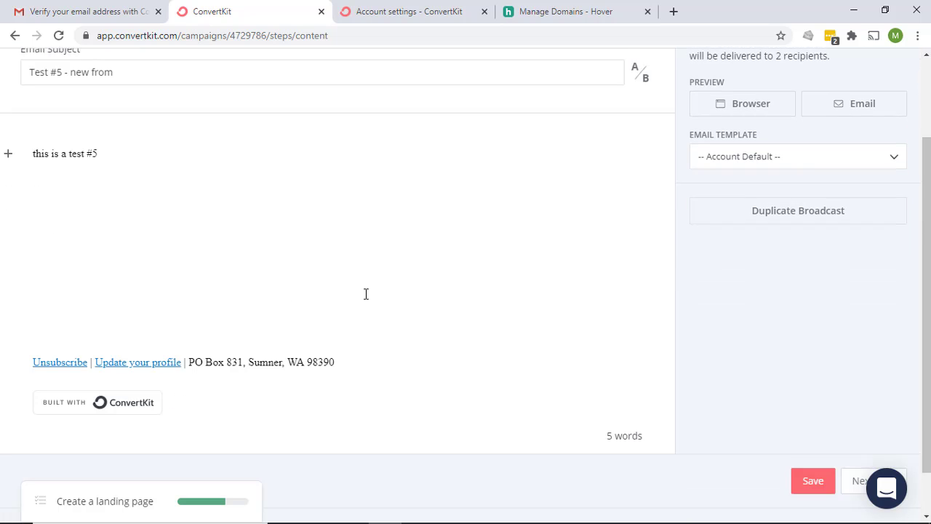
{"action": "left_click", "coordinate": [878, 435]}
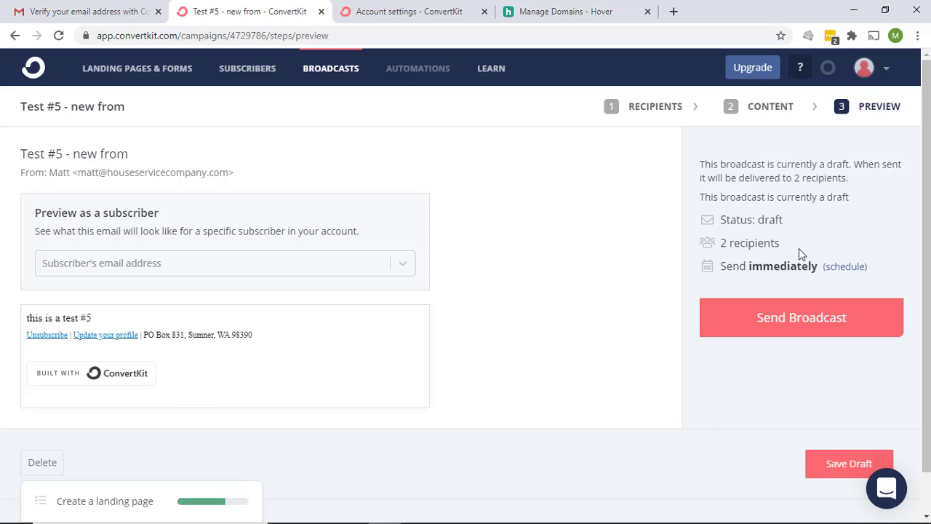
Send the broadcast, confirm, and reload to check it finished sending
{"action": "left_click", "coordinate": [801, 321]}
{"action": "left_click", "coordinate": [566, 213]}
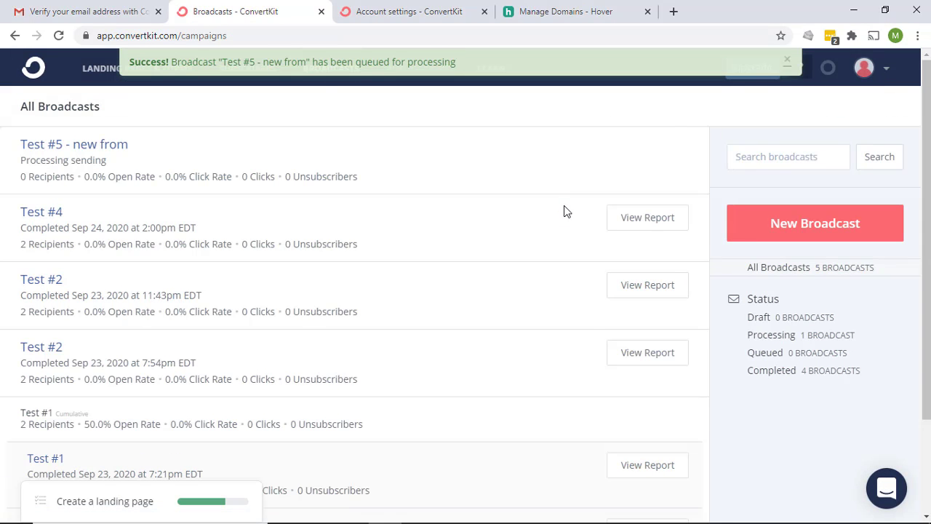
{"action": "left_click", "coordinate": [59, 36]}
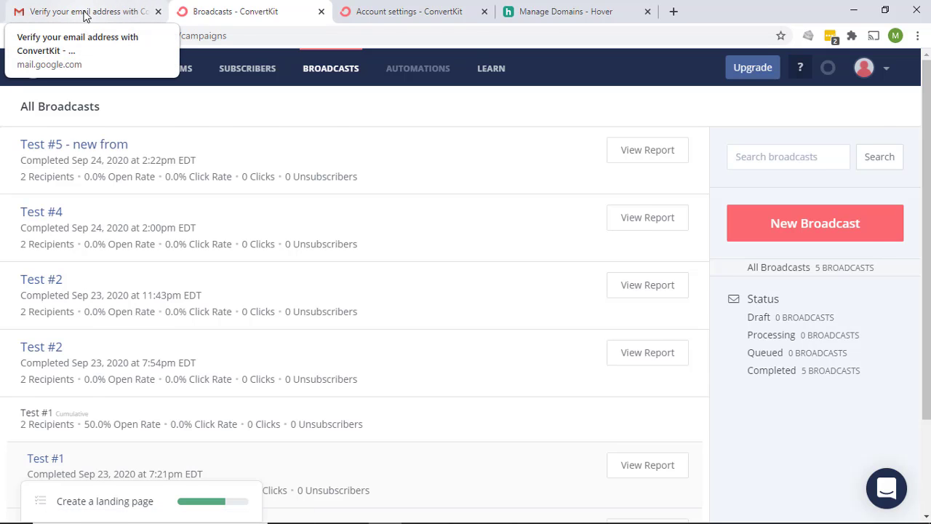
{"action": "left_click", "coordinate": [85, 16]}
{"action": "left_click", "coordinate": [63, 159]}
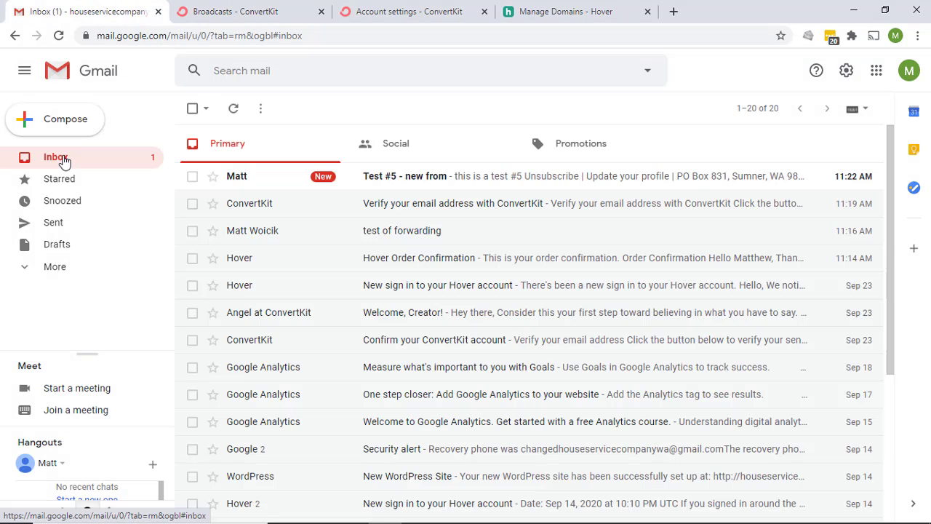
{"action": "left_click", "coordinate": [415, 184]}
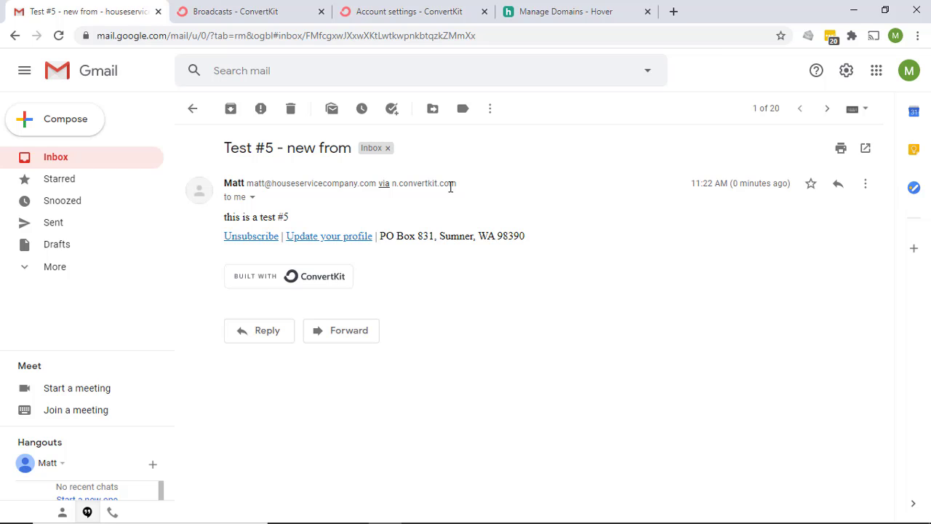
{"action": "left_click", "coordinate": [70, 160]}
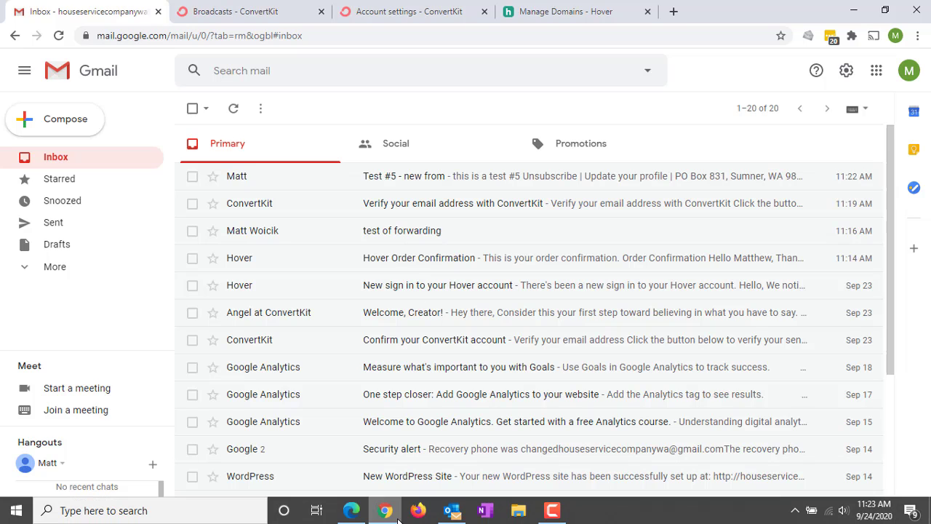
Open a 'Test #5 - new from' message in Outlook to inspect its via n.convertkit.com sender, then close it
{"action": "left_click", "coordinate": [457, 513]}
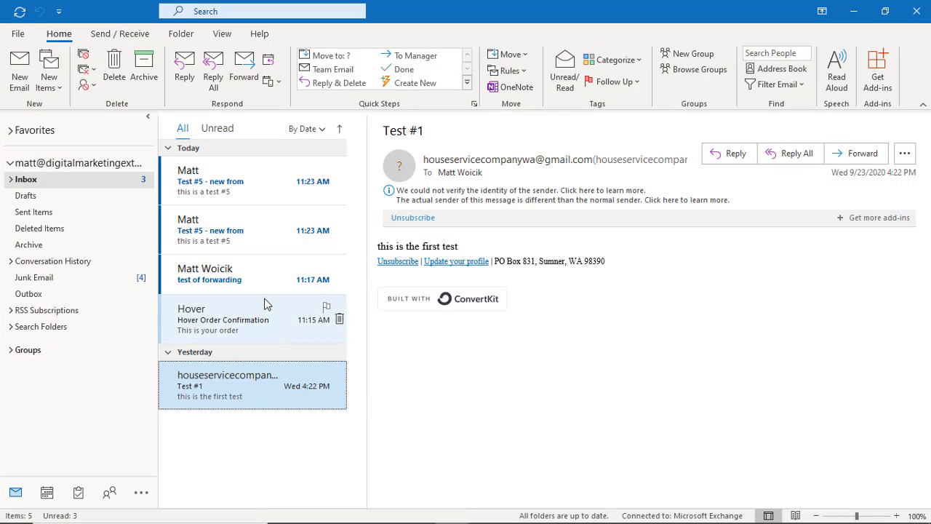
{"action": "left_click", "coordinate": [215, 241]}
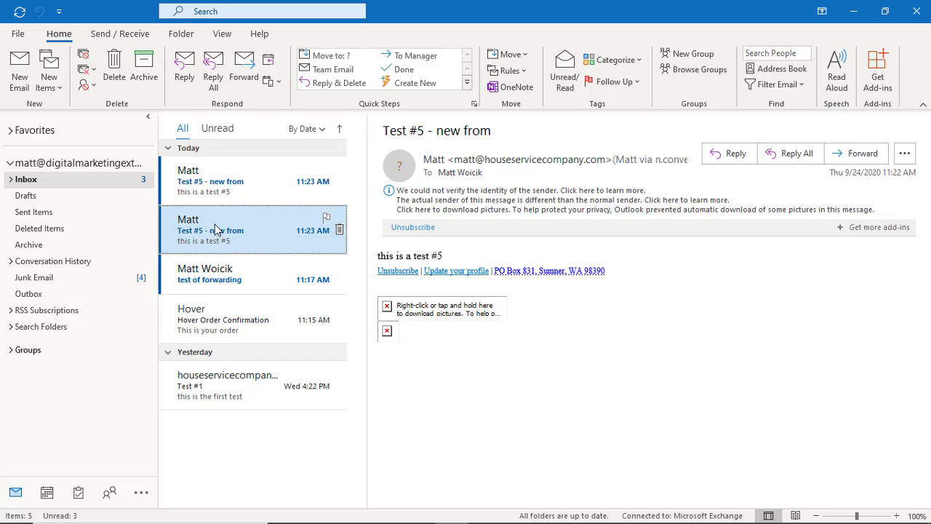
{"action": "left_click", "coordinate": [260, 189]}
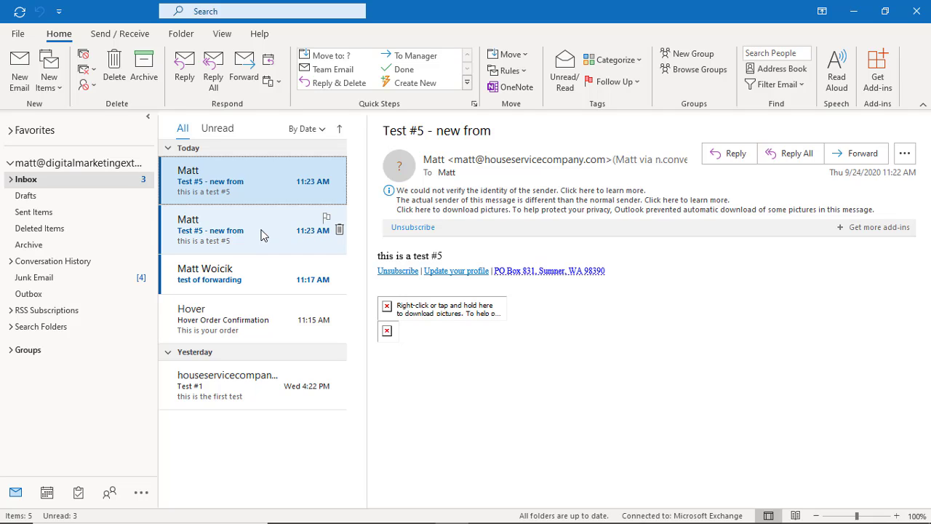
{"action": "double_click", "coordinate": [253, 189]}
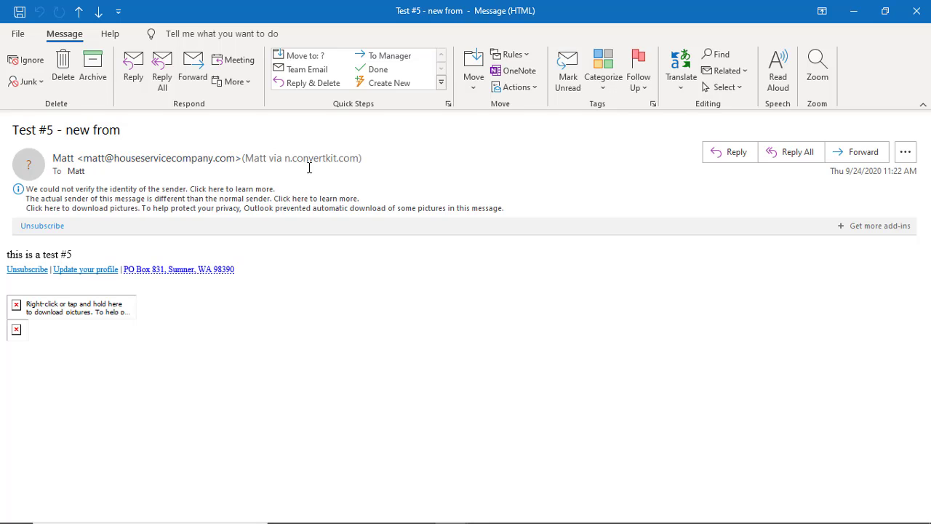
{"action": "mouse_move", "coordinate": [178, 158]}
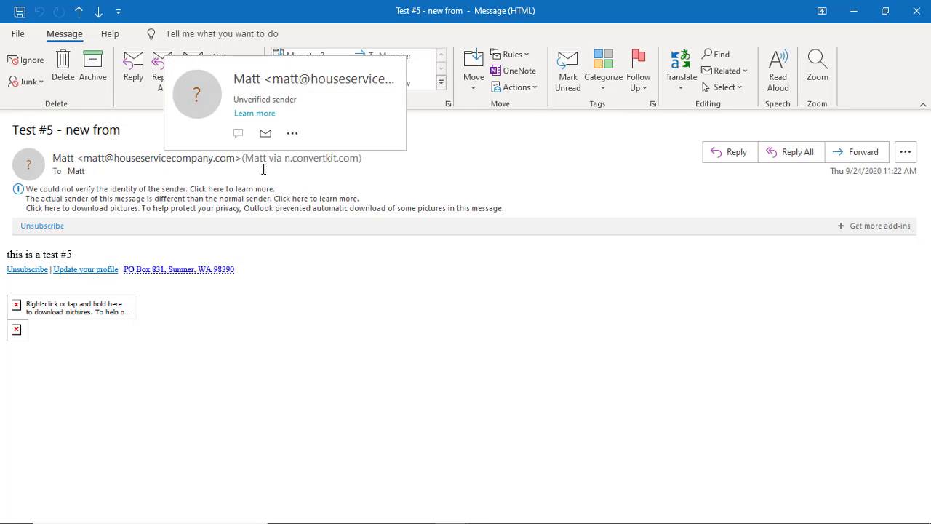
{"action": "left_click", "coordinate": [916, 9]}
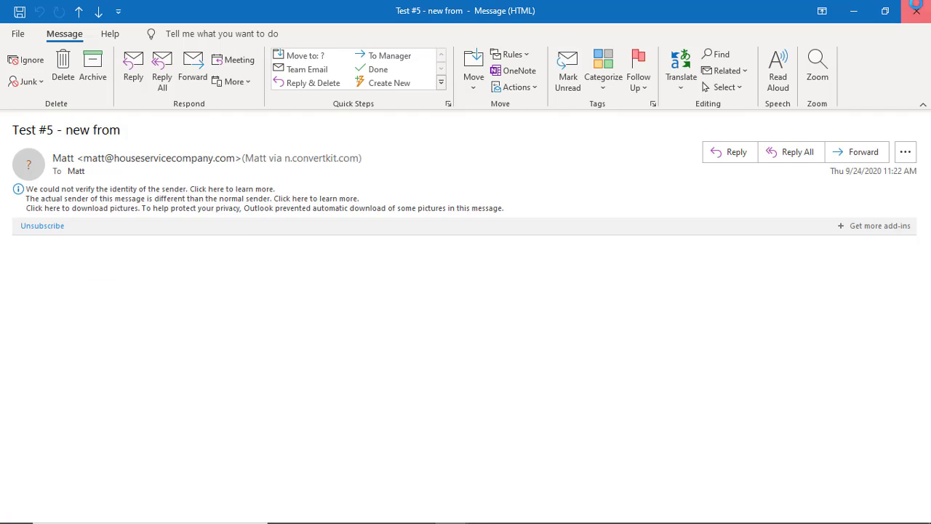
Minimise Outlook, read the Test #5 email in Gmail, then show ConvertKit's Broadcasts list
{"action": "left_click", "coordinate": [855, 10]}
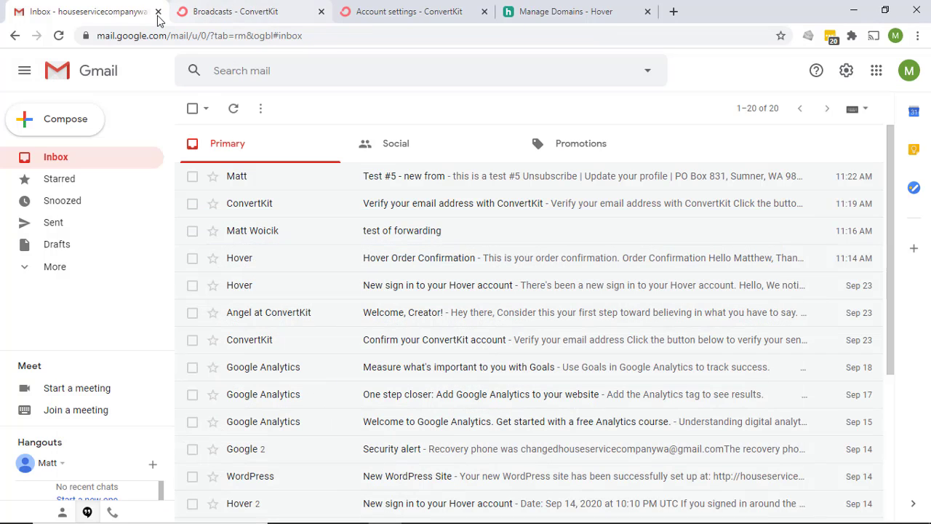
{"action": "left_click", "coordinate": [382, 177]}
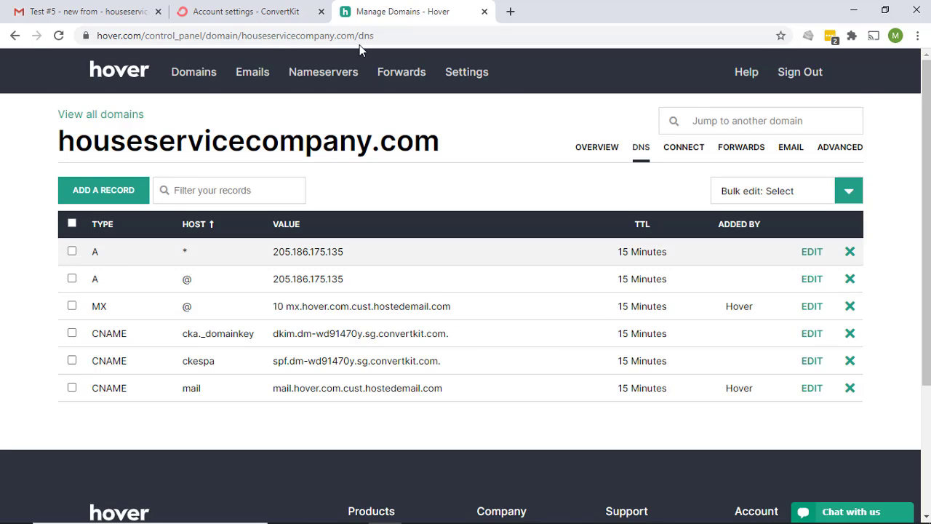
{"action": "left_click", "coordinate": [298, 11]}
{"action": "left_click", "coordinate": [340, 77]}
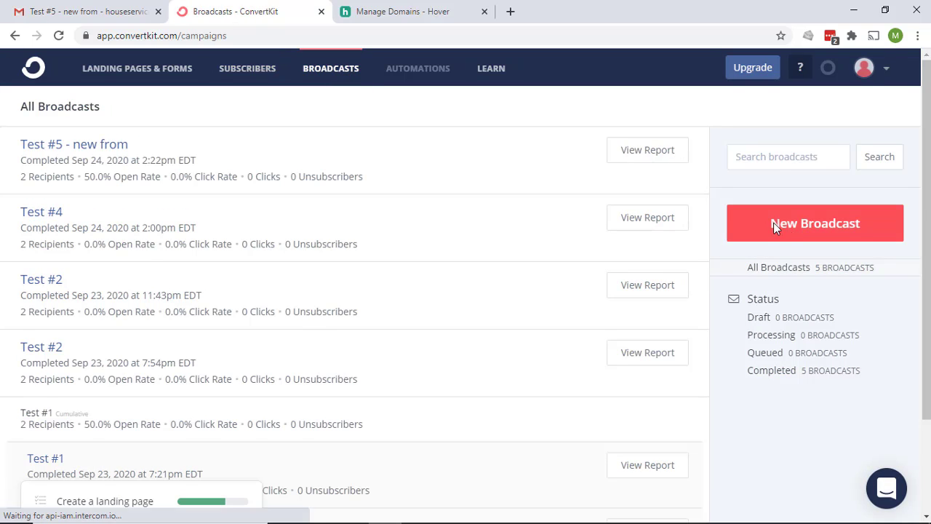
Create a new broadcast with the subject 'Test #6'
{"action": "left_click", "coordinate": [804, 217]}
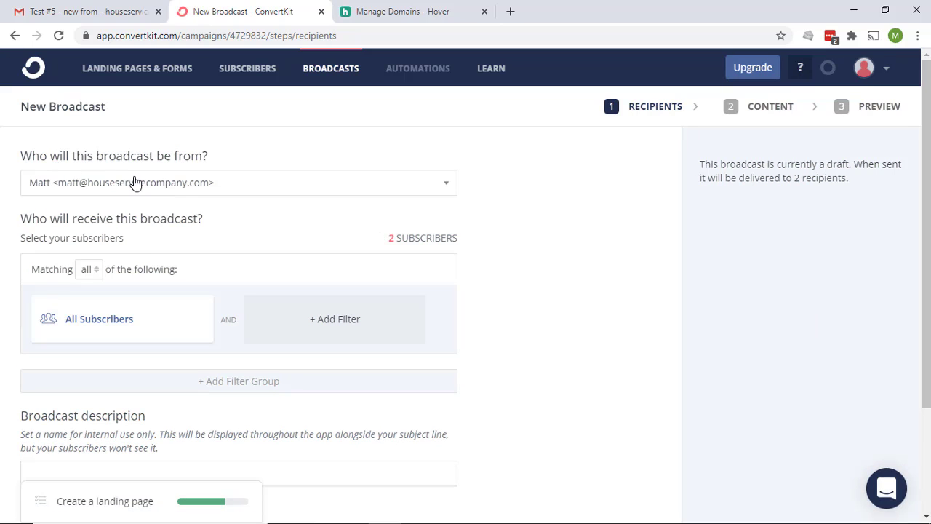
{"action": "scroll", "coordinate": [751, 366], "scroll_direction": "down", "scroll_amount": 3}
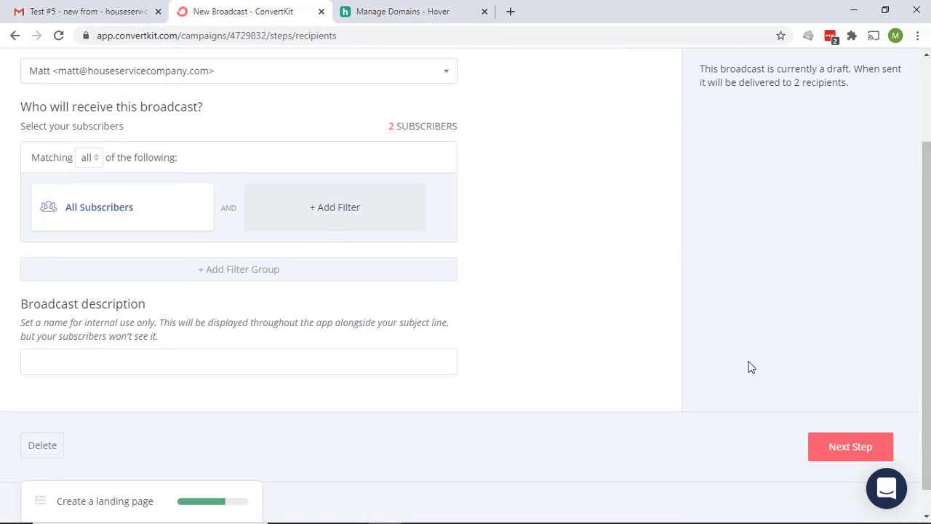
{"action": "left_click", "coordinate": [850, 418]}
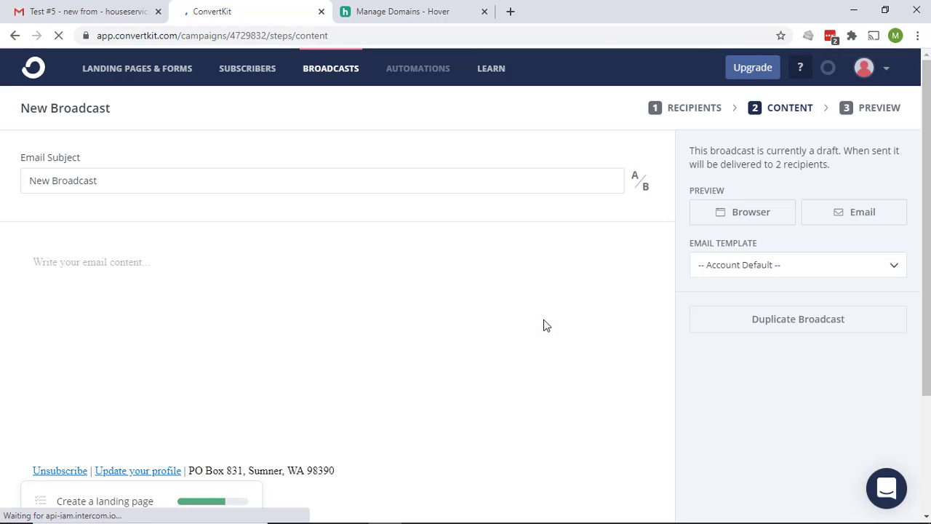
{"action": "left_click", "coordinate": [147, 184]}
{"action": "triple_click", "coordinate": [147, 184]}
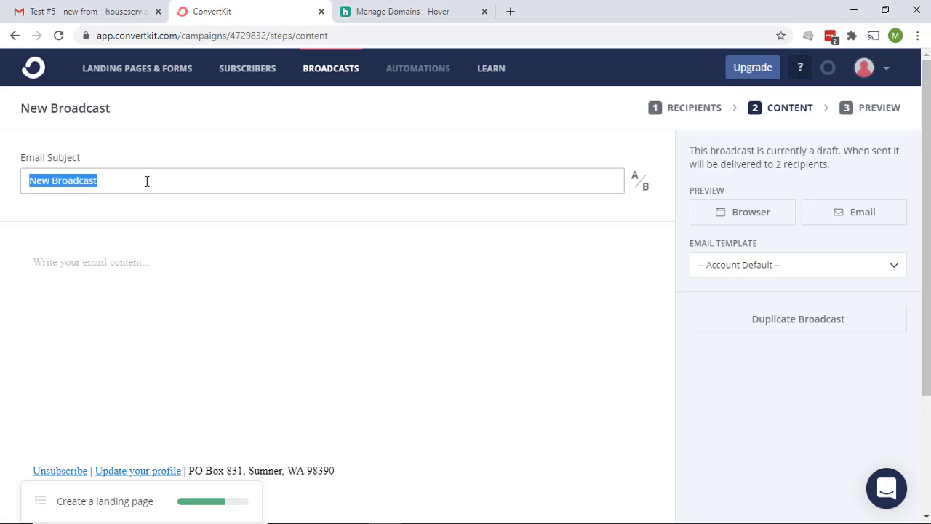
{"action": "type", "text": "Test"}
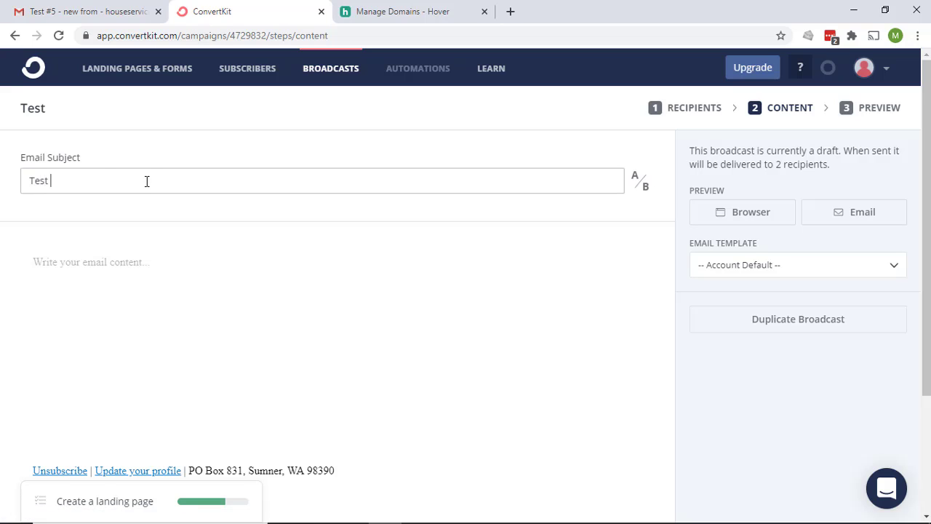
{"action": "type", "text": "6"}
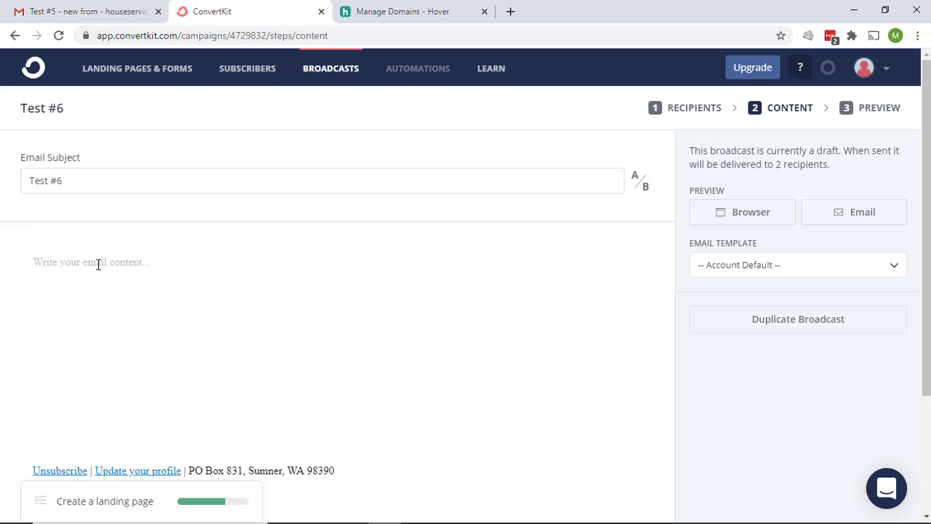
Write the body 'this is a test #6' and continue to the preview
{"action": "left_click", "coordinate": [151, 266]}
{"action": "type", "text": "test"}
{"action": "type", "text": "his is a te"}
{"action": "type", "text": "st #66"}
{"action": "scroll", "coordinate": [405, 281], "scroll_direction": "down", "scroll_amount": 2}
{"action": "left_click", "coordinate": [870, 436]}
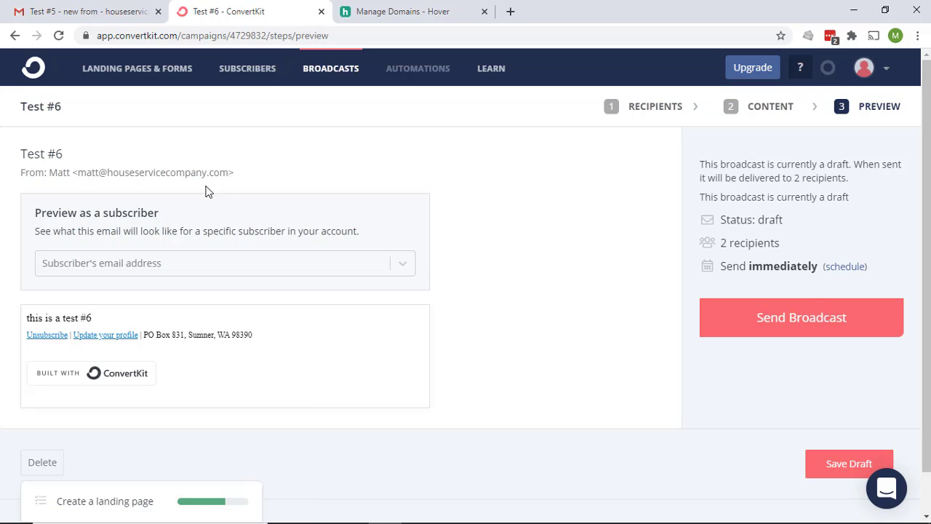
Send Test #6 to both subscribers, then reload to confirm it completed
{"action": "left_click", "coordinate": [811, 331]}
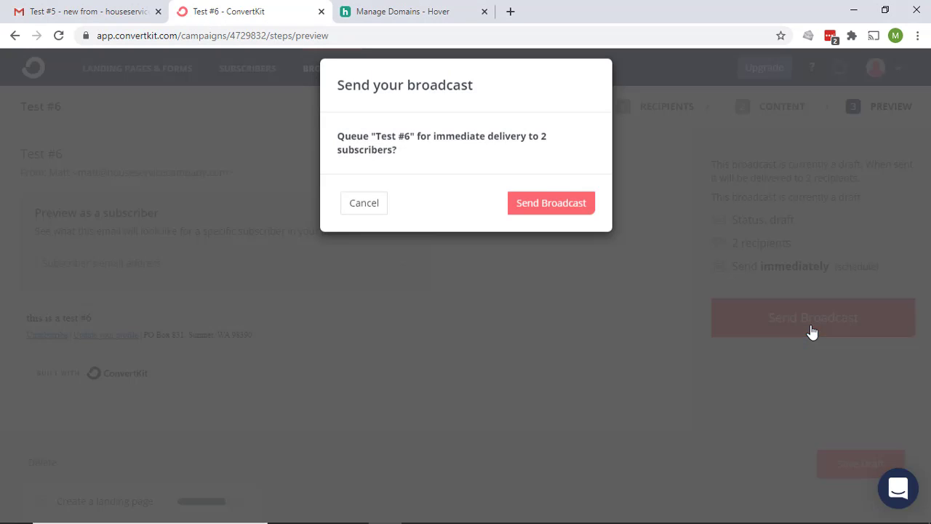
{"action": "left_click", "coordinate": [580, 216]}
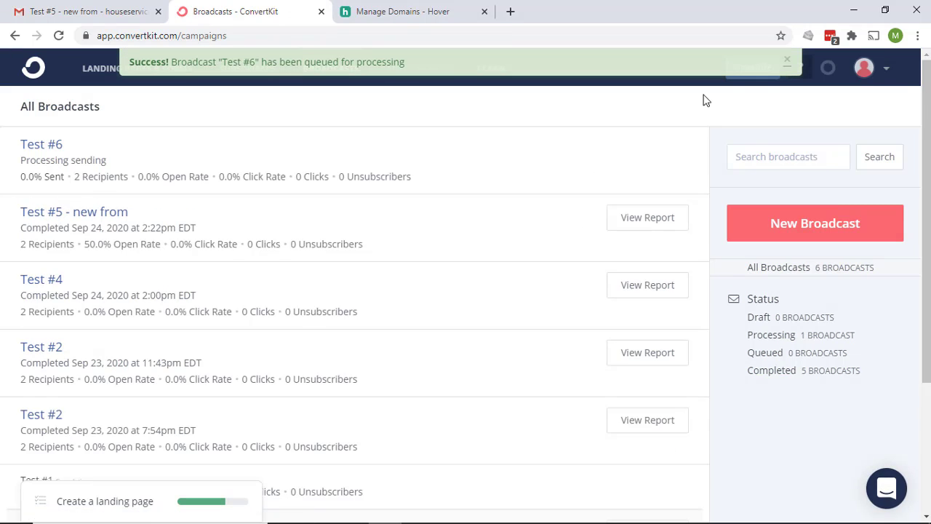
{"action": "left_click", "coordinate": [792, 62]}
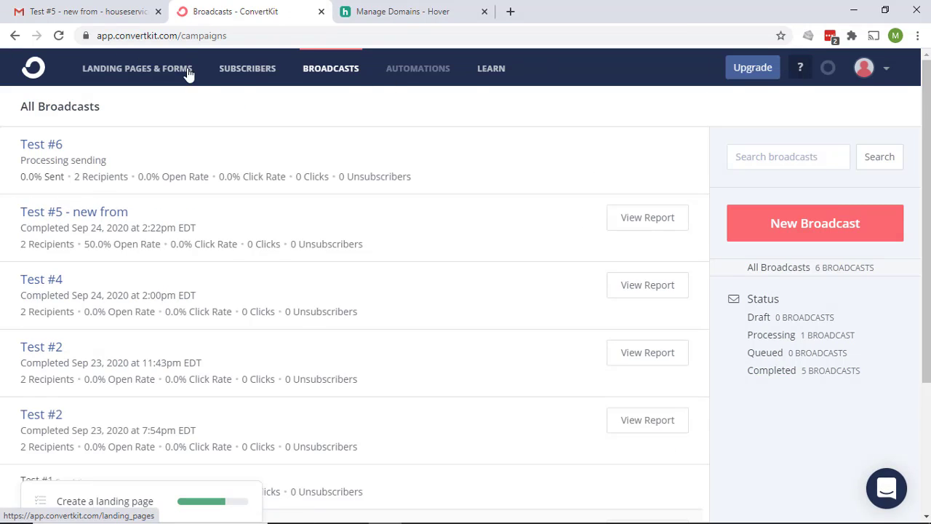
{"action": "left_click", "coordinate": [59, 36]}
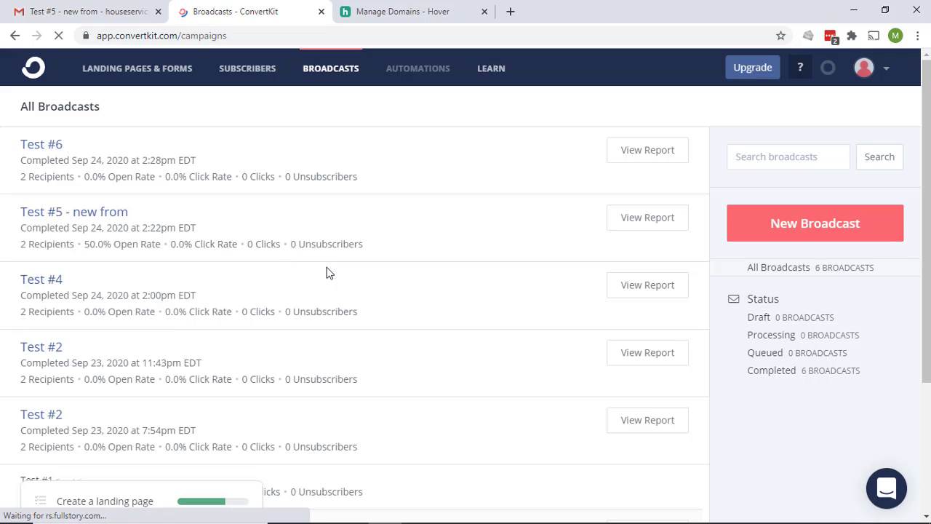
{"action": "left_click", "coordinate": [71, 9]}
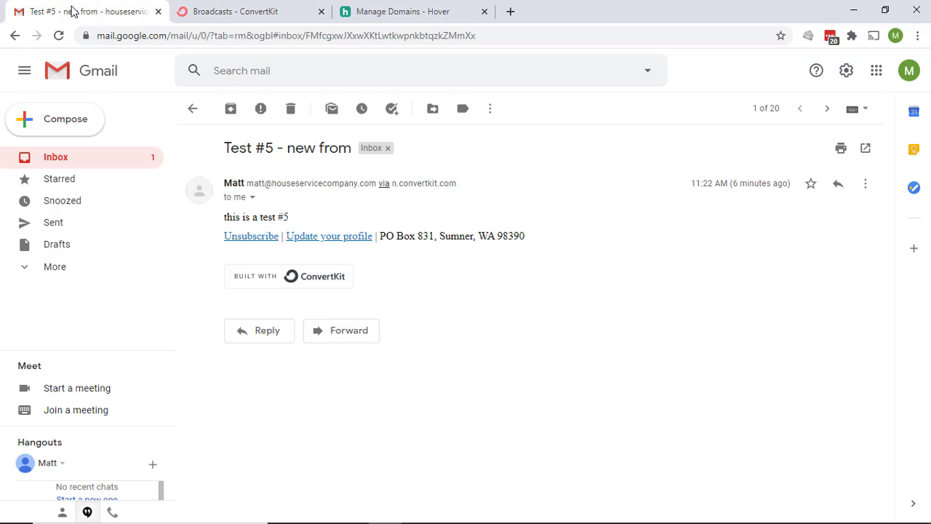
Open the Test #6 email in Gmail's Inbox, then open it in its own Outlook window
{"action": "left_click", "coordinate": [56, 163]}
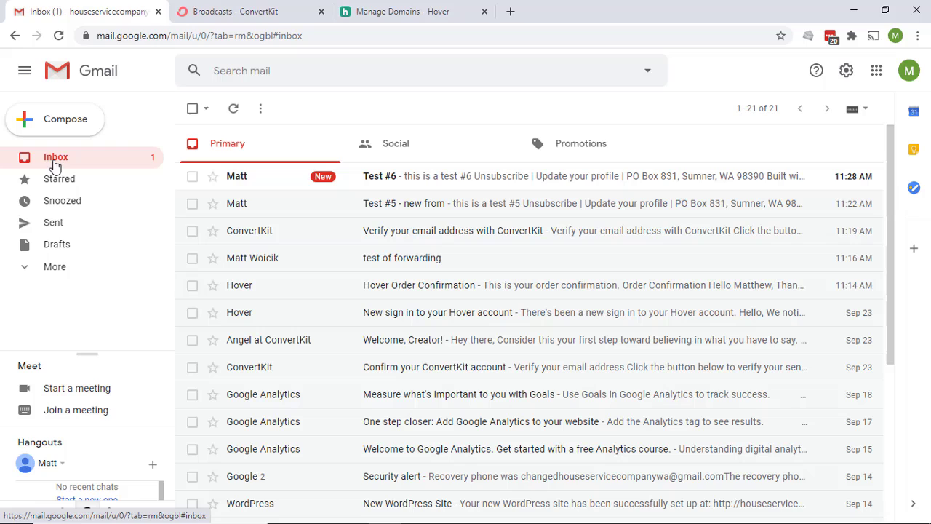
{"action": "left_click", "coordinate": [499, 177]}
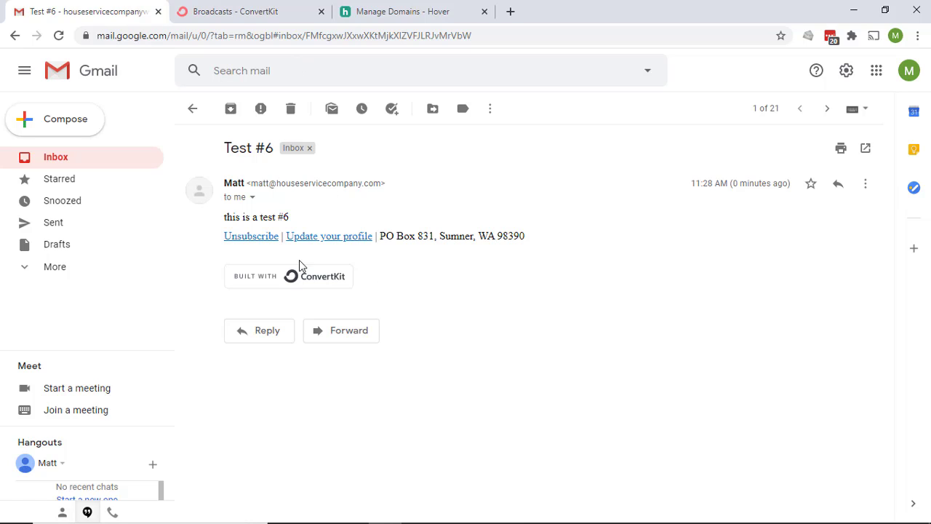
{"action": "left_click", "coordinate": [451, 510]}
{"action": "double_click", "coordinate": [241, 231]}
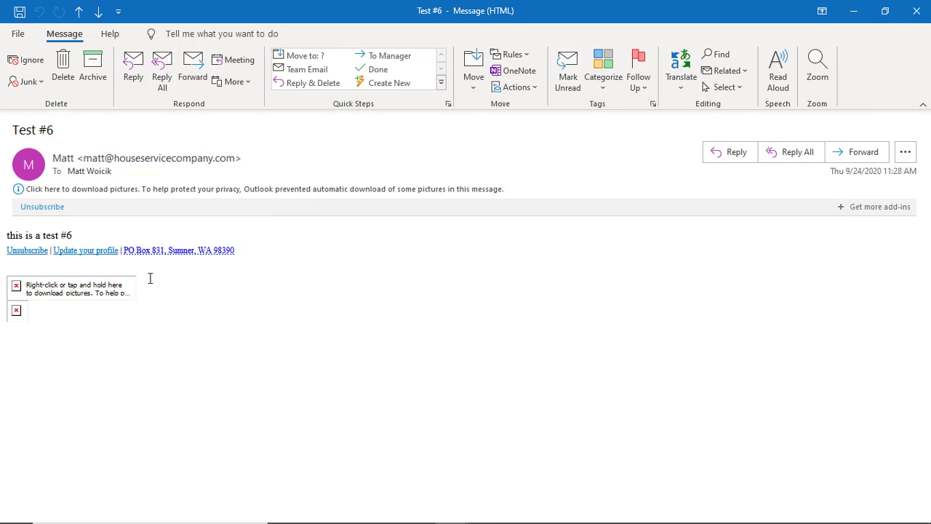
Download the blocked pictures in Outlook's Test #6 message, close it, and return to Gmail
{"action": "left_click", "coordinate": [201, 187]}
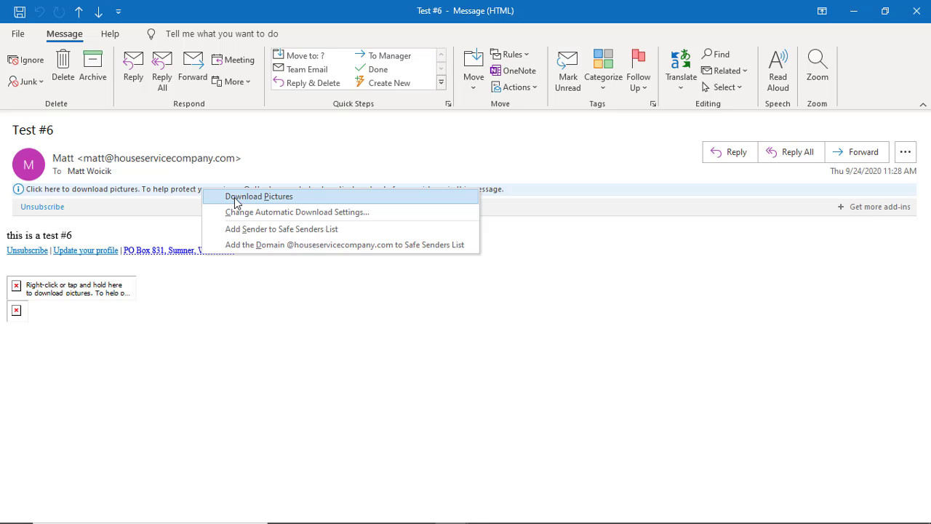
{"action": "left_click", "coordinate": [237, 198]}
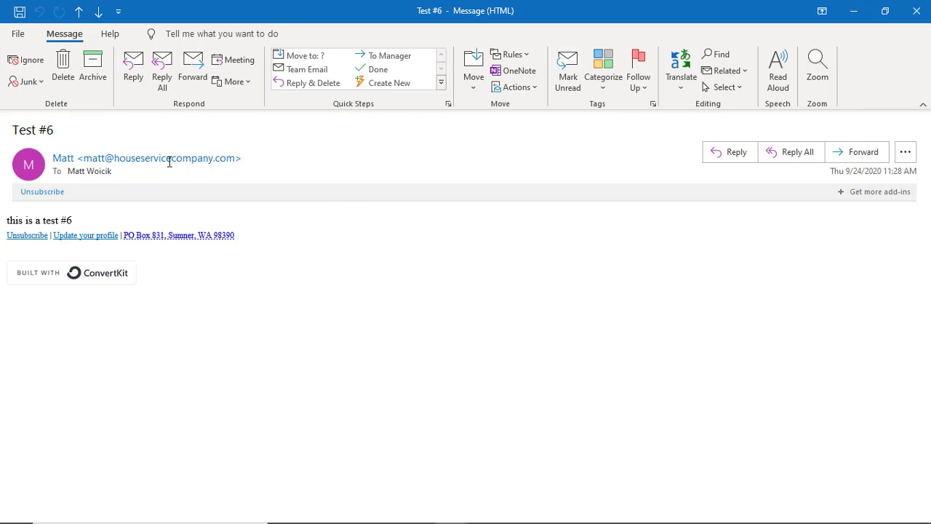
{"action": "mouse_move", "coordinate": [170, 158]}
{"action": "left_click", "coordinate": [918, 9]}
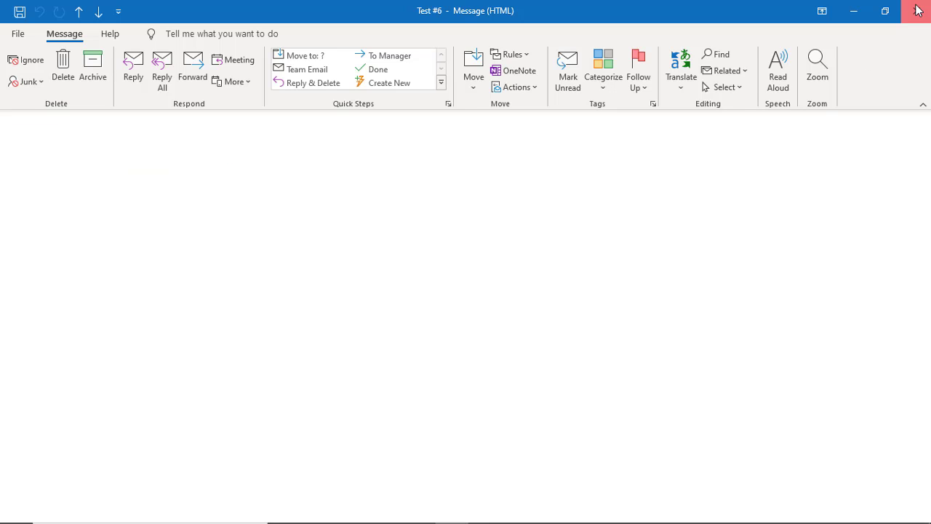
{"action": "mouse_move", "coordinate": [175, 520]}
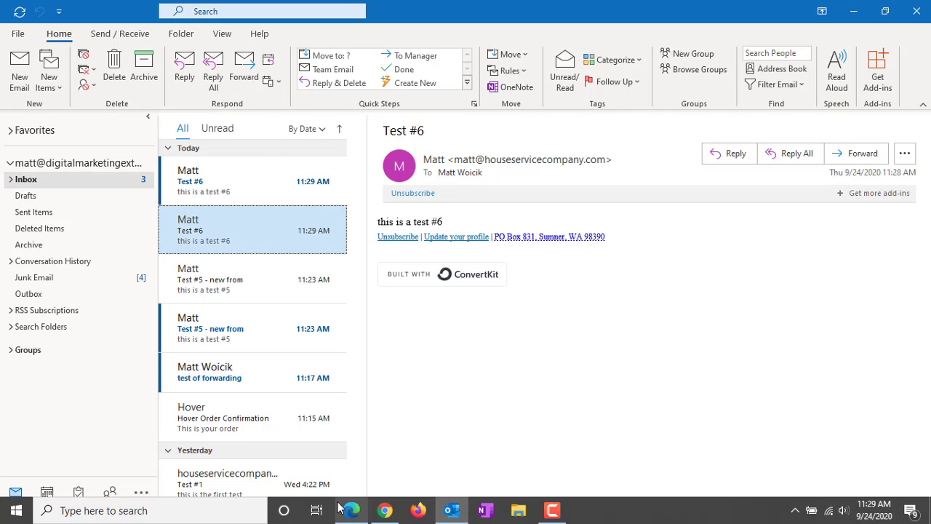
{"action": "left_click", "coordinate": [381, 512]}
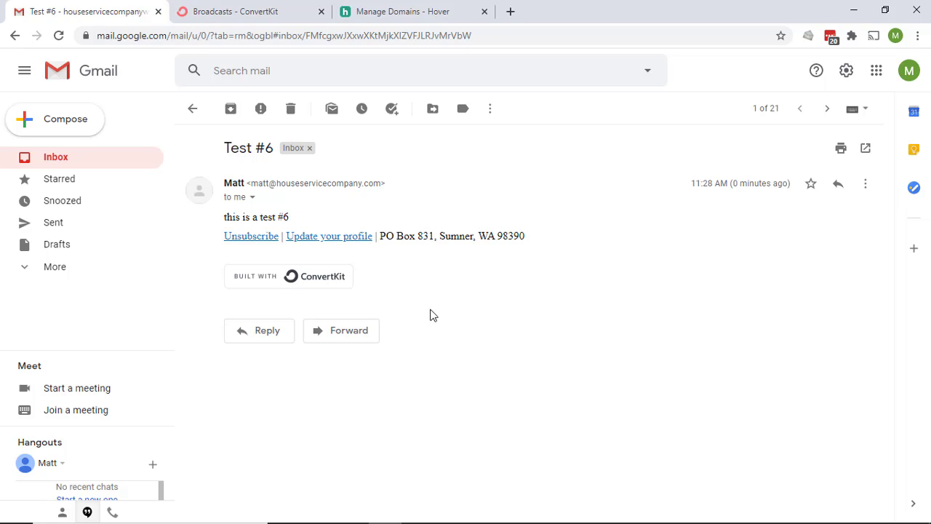
Open ConvertKit's Email settings from the account menu and scroll to the Verified Sending Domain section
{"action": "left_click", "coordinate": [273, 22]}
{"action": "left_click", "coordinate": [881, 73]}
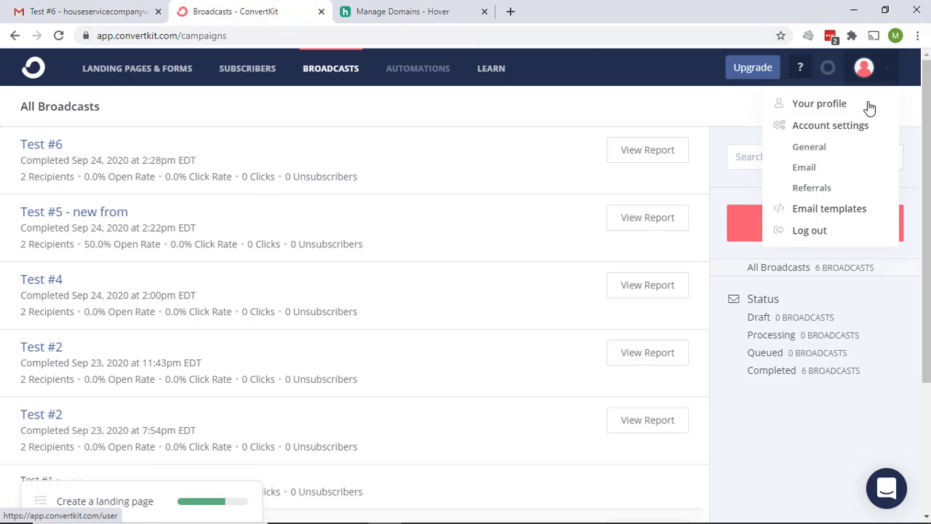
{"action": "left_click", "coordinate": [816, 168]}
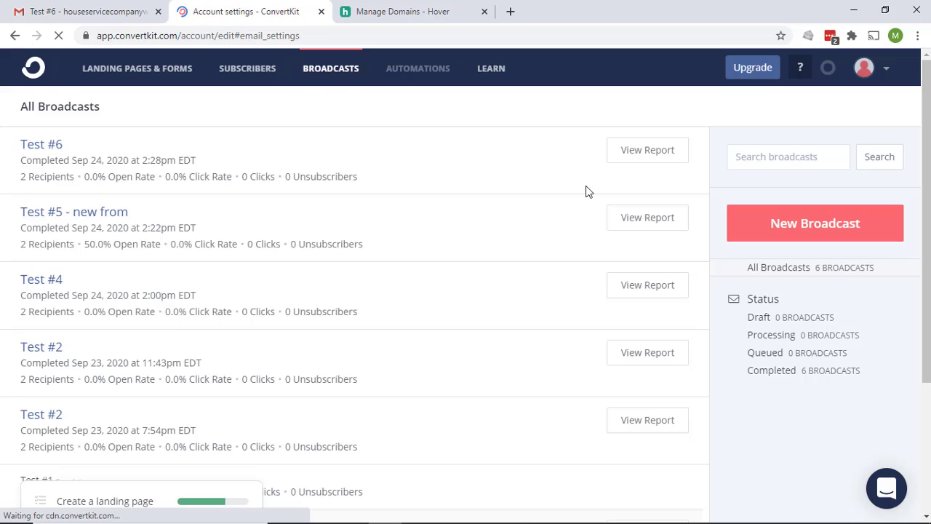
{"action": "scroll", "coordinate": [588, 192], "scroll_direction": "down", "scroll_amount": 2}
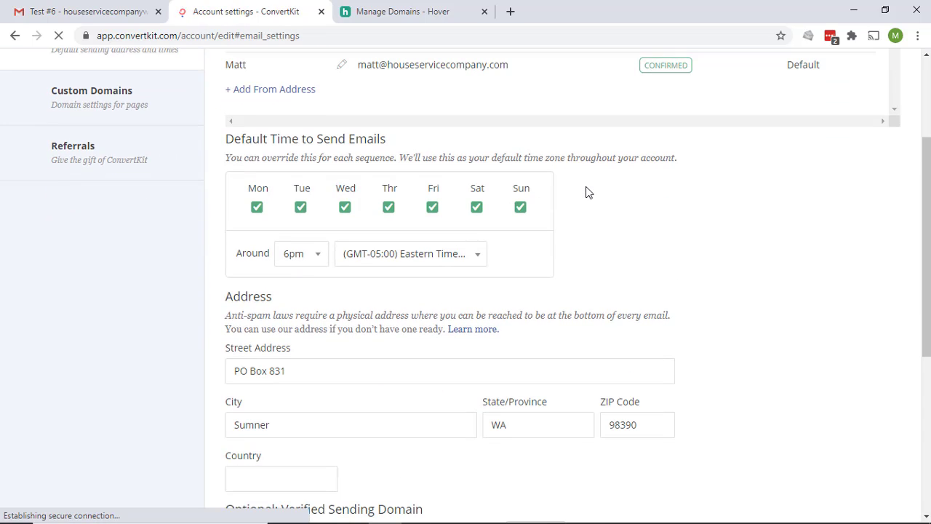
{"action": "scroll", "coordinate": [588, 193], "scroll_direction": "down", "scroll_amount": 1}
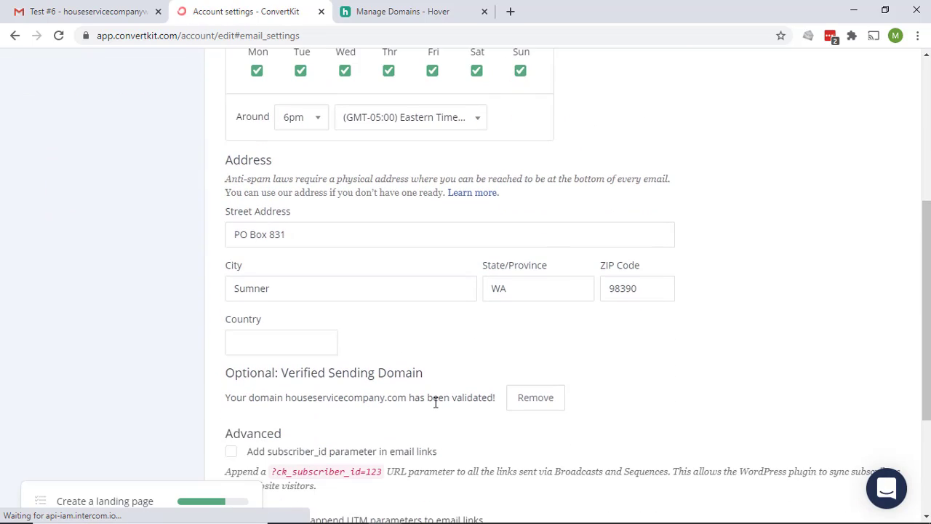
{"action": "left_click", "coordinate": [428, 13]}
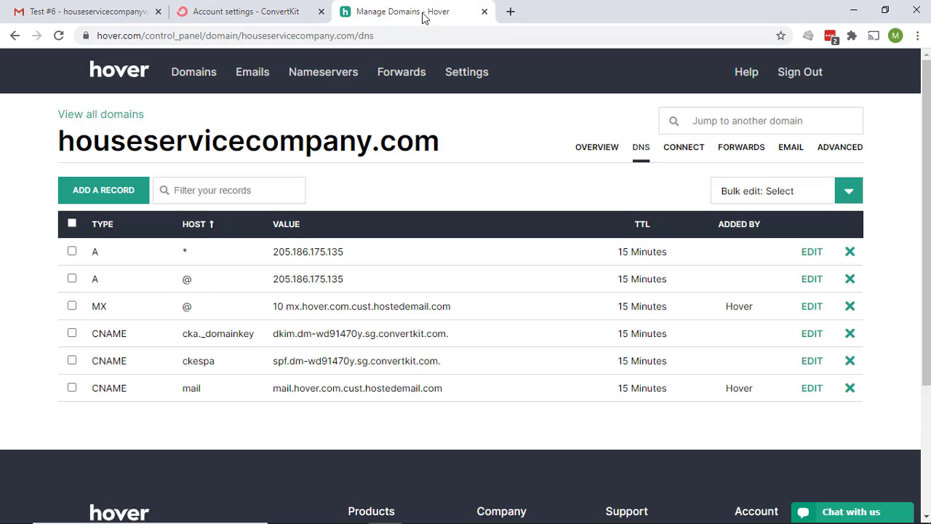